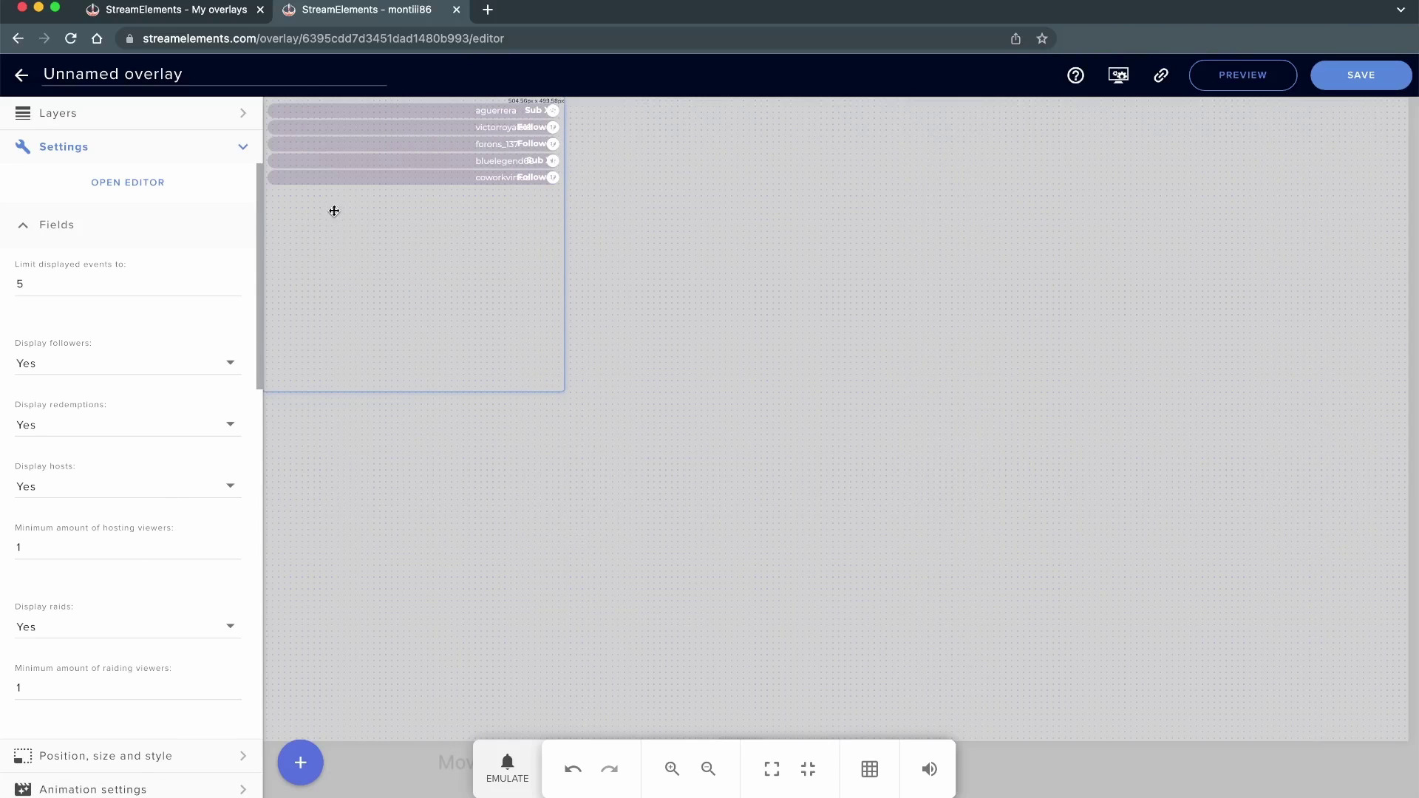
# Open the widget's code editor and look through its HTML, CSS, JS, Fields and Data sections, returning to HTML
pyautogui.click(113, 191)
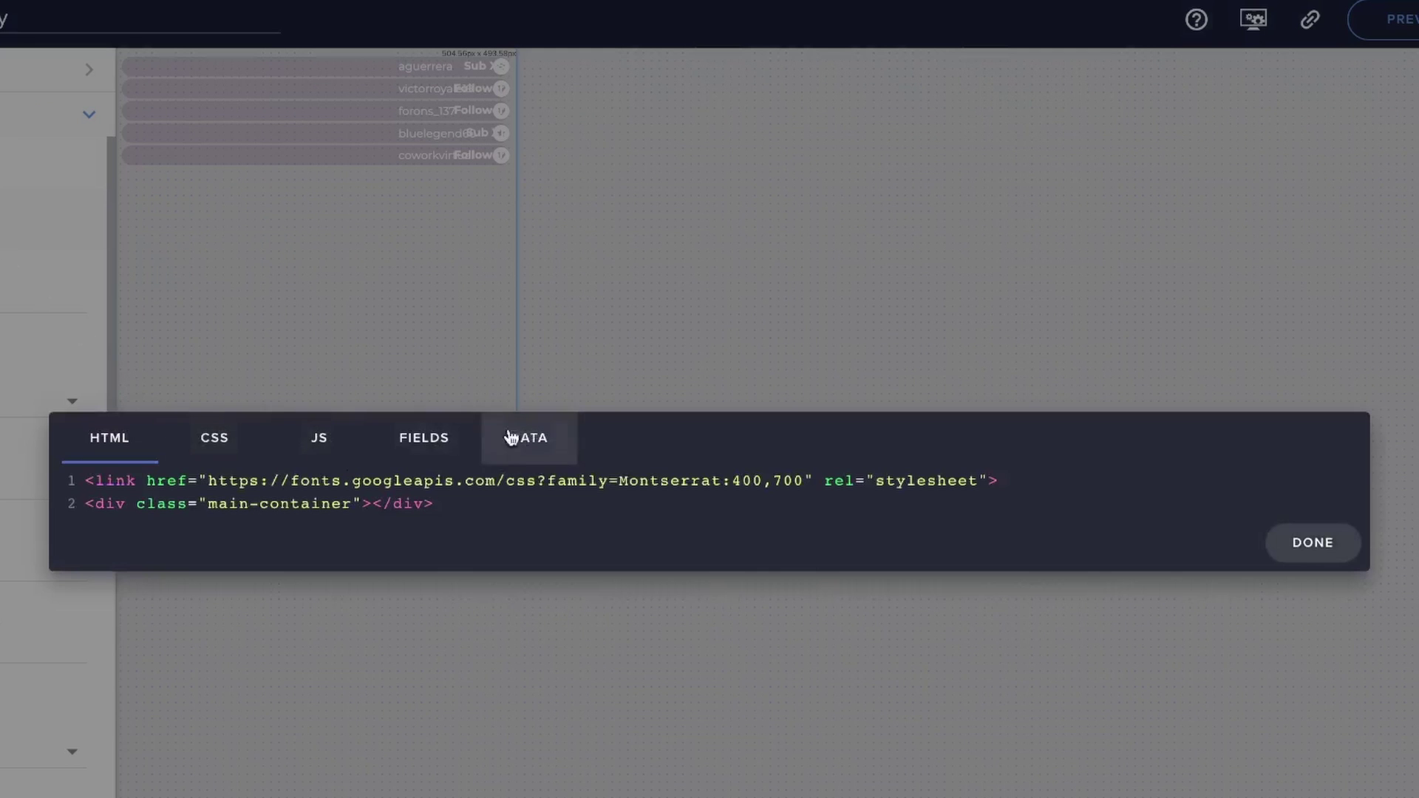
pyautogui.click(214, 437)
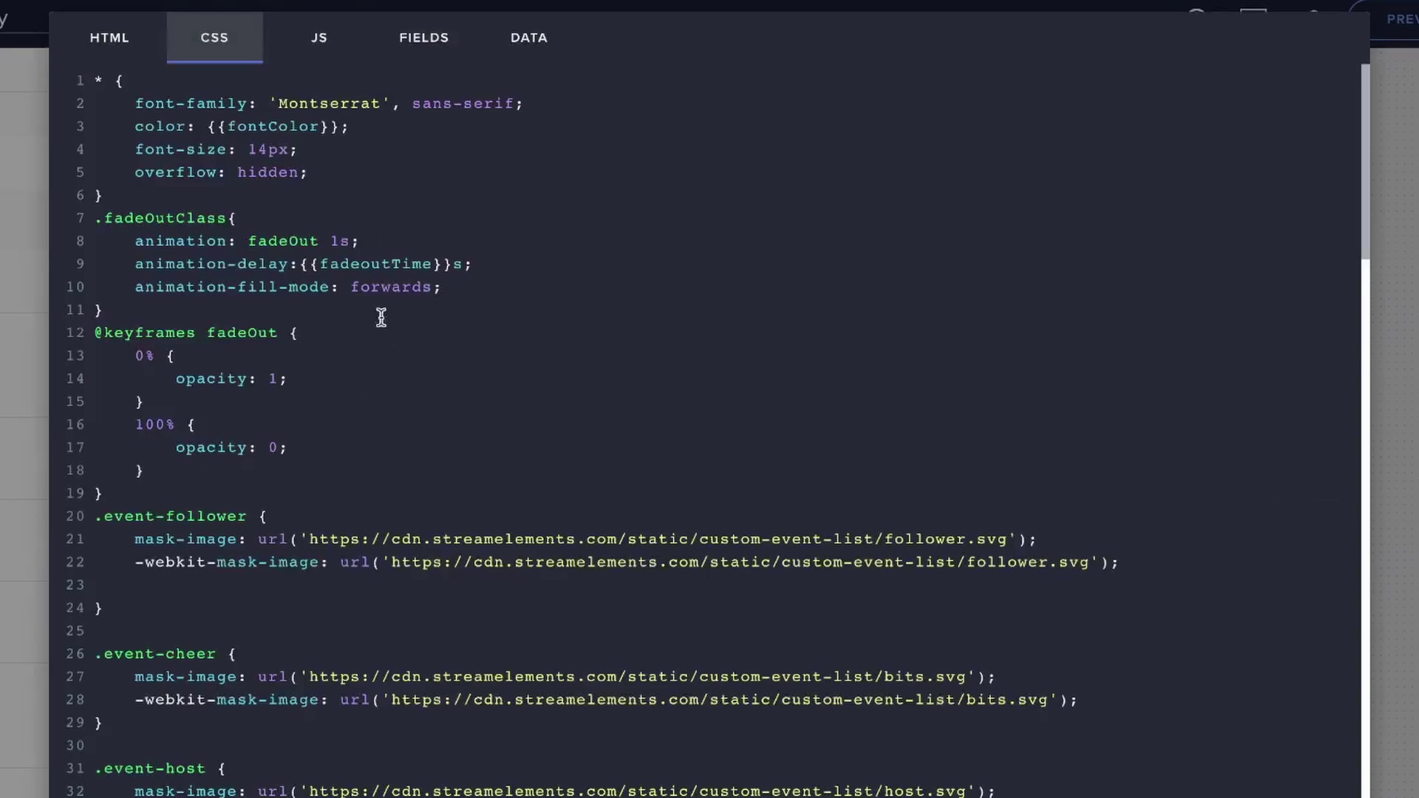
pyautogui.click(318, 54)
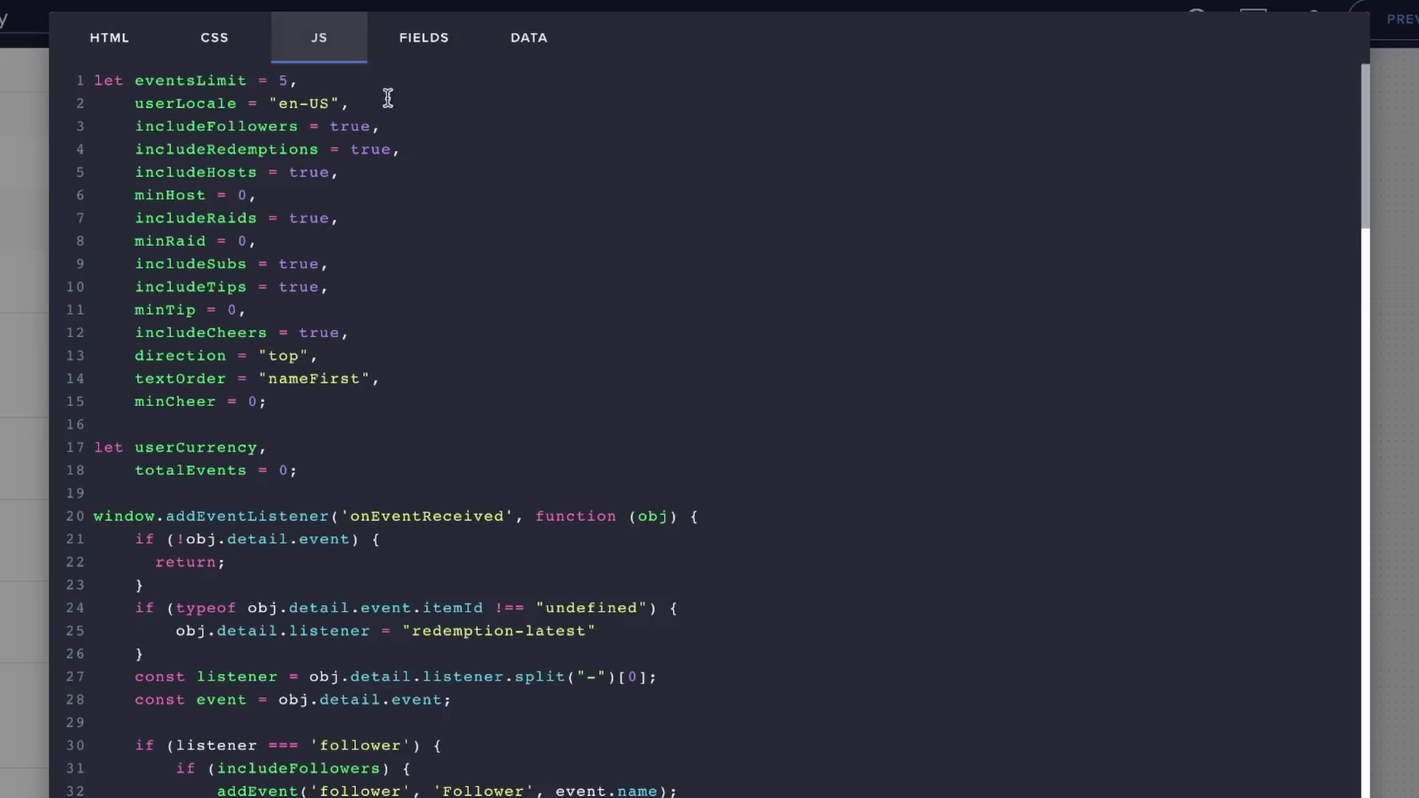
pyautogui.click(437, 65)
pyautogui.click(517, 58)
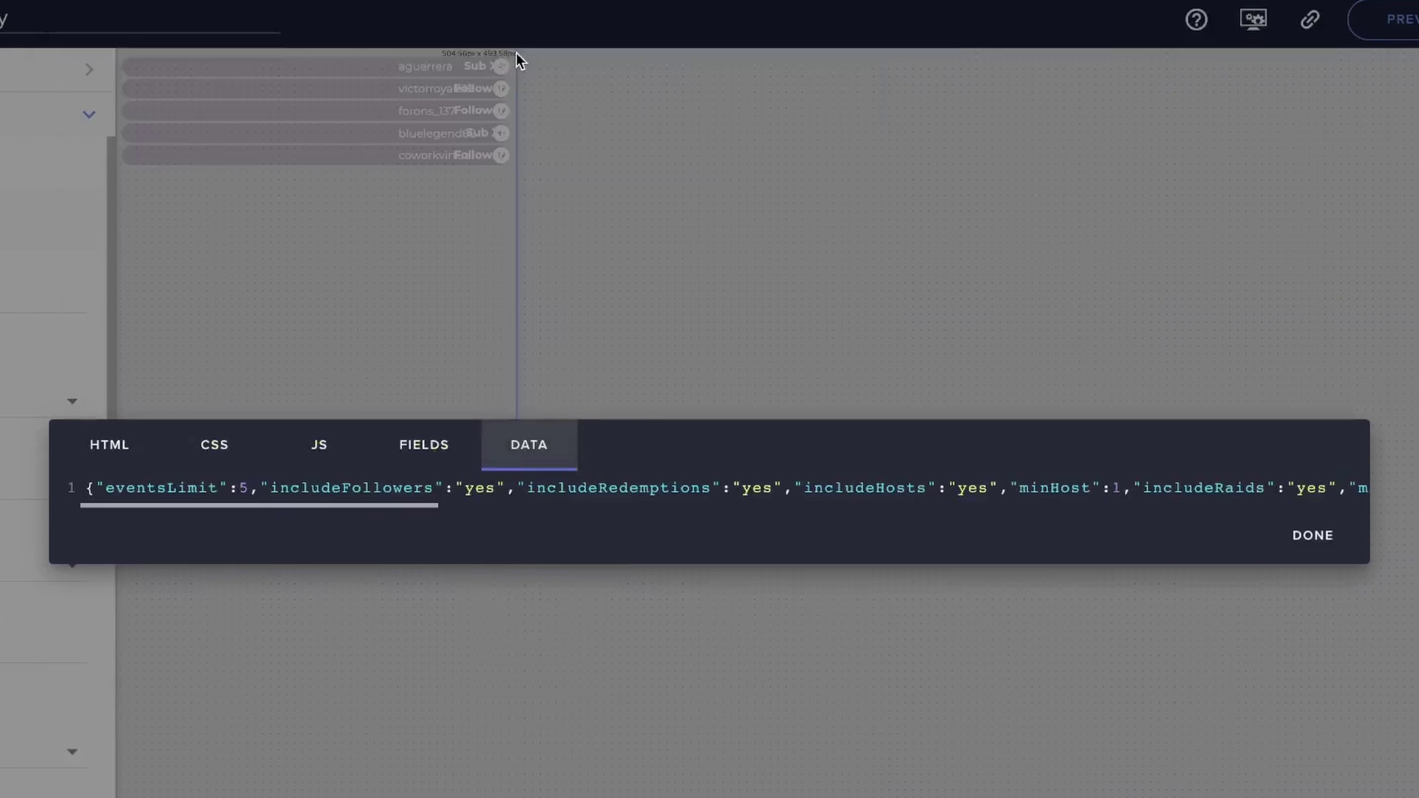
pyautogui.click(116, 449)
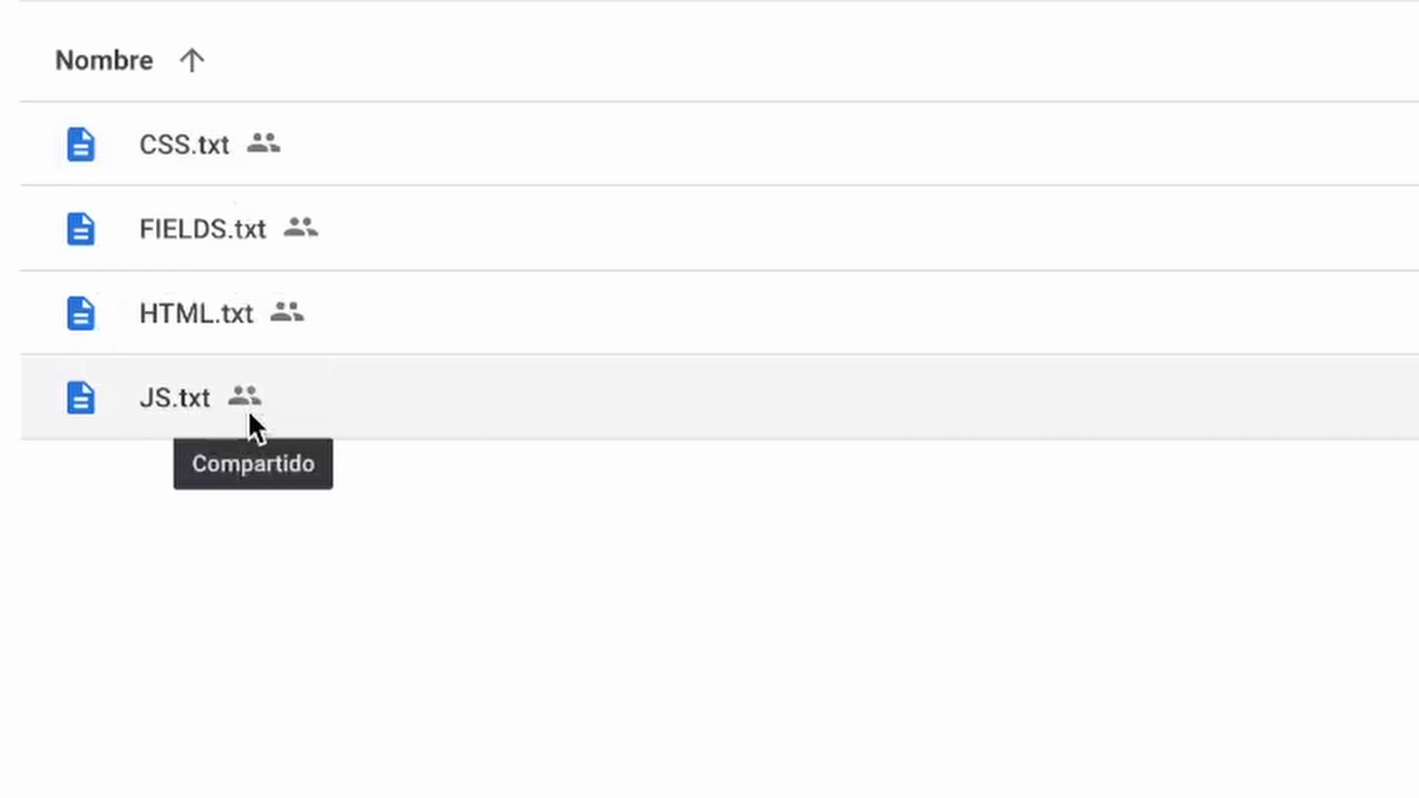
# Copy all the code from HTML.txt in Google Drive and replace the widget's HTML code with it
pyautogui.doubleClick(241, 328)
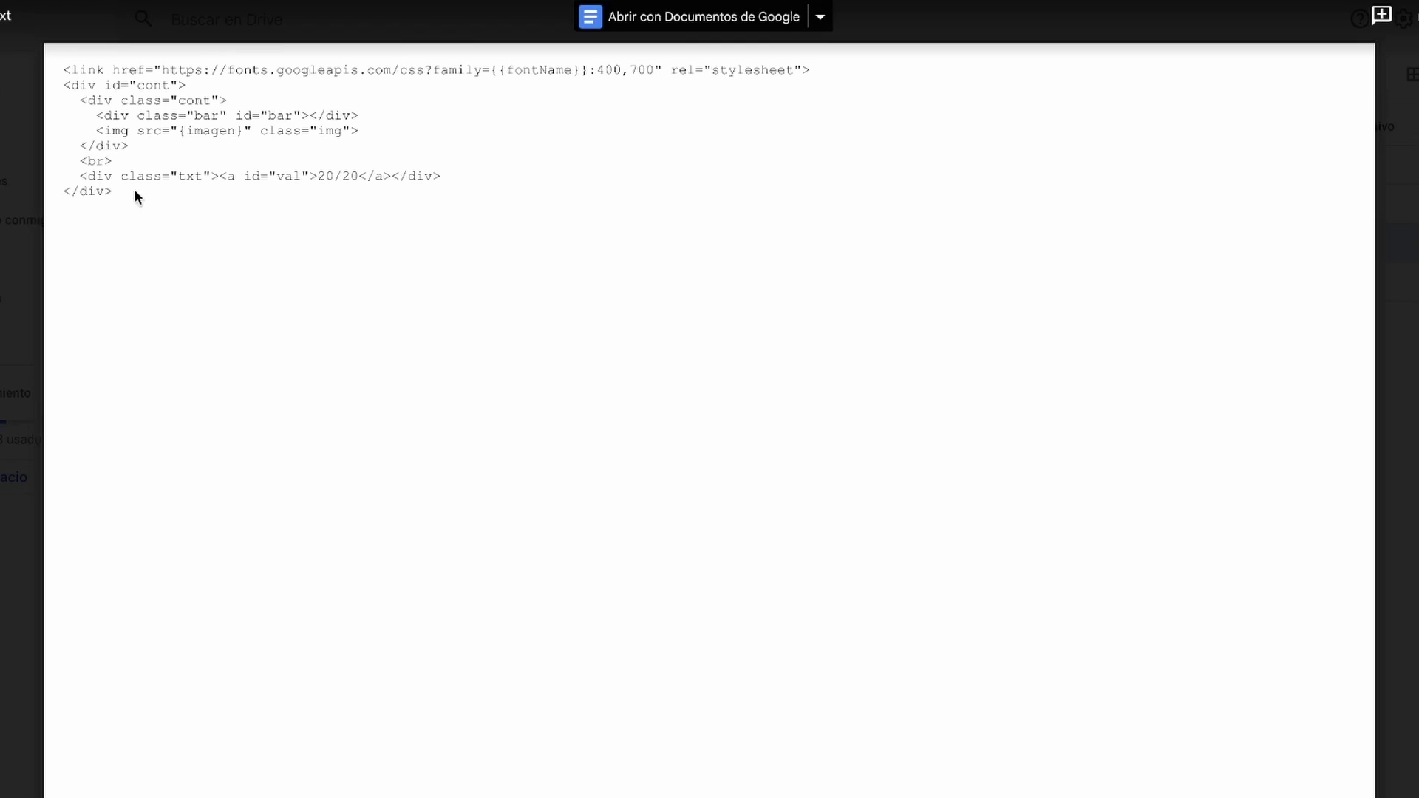
pyautogui.moveTo(135, 188); pyautogui.dragTo(55, 68)
pyautogui.hotkey('ctrl', 'c')
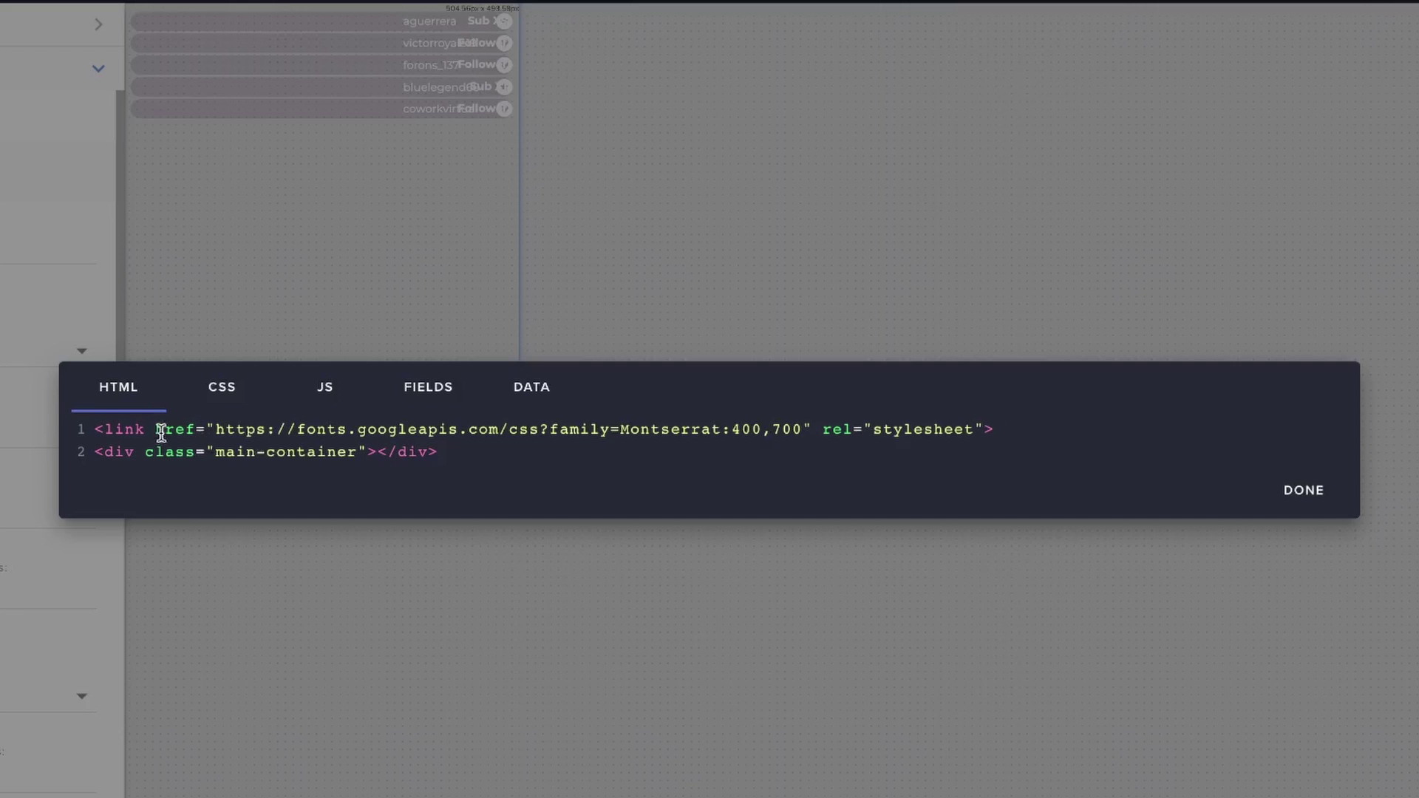
pyautogui.click(93, 429)
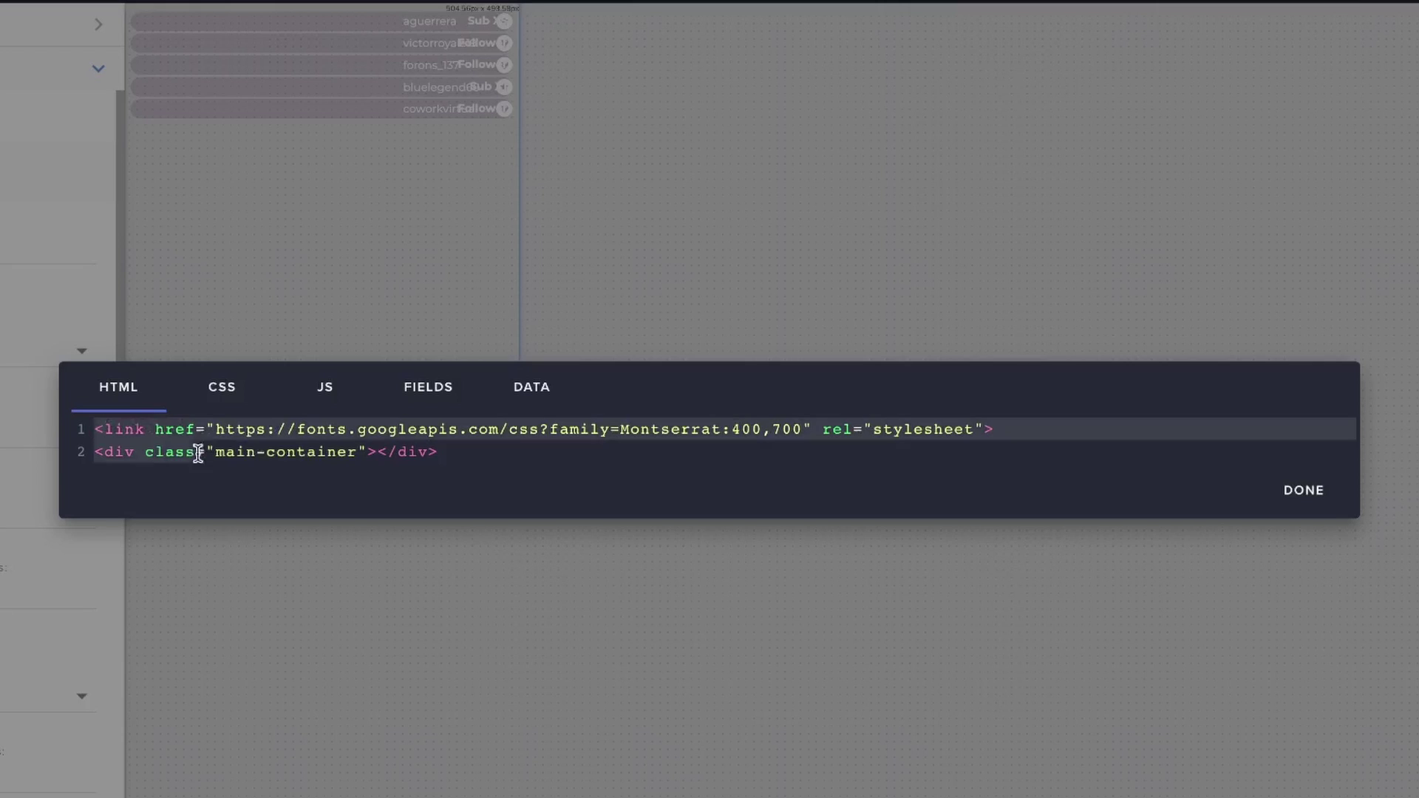
pyautogui.click(507, 472)
pyautogui.hotkey('ctrl', 'a')
pyautogui.hotkey('ctrl', 'v')
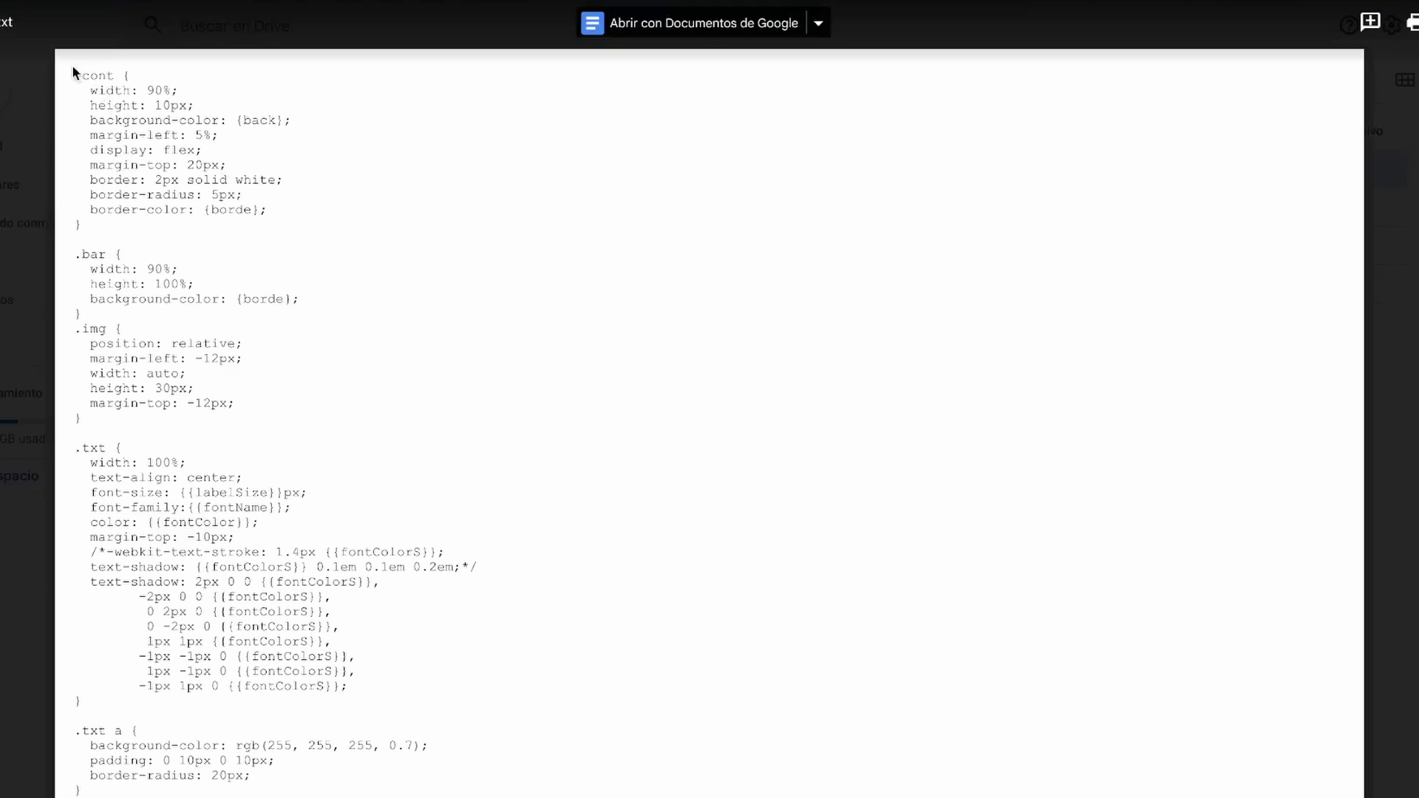
# Copy all the code from CSS.txt in Google Drive and replace the widget's CSS code with it
pyautogui.moveTo(74, 72)
pyautogui.mouseDown()
pyautogui.moveTo(295, 368)
pyautogui.moveTo(373, 550)
pyautogui.moveTo(355, 768)
pyautogui.mouseUp()
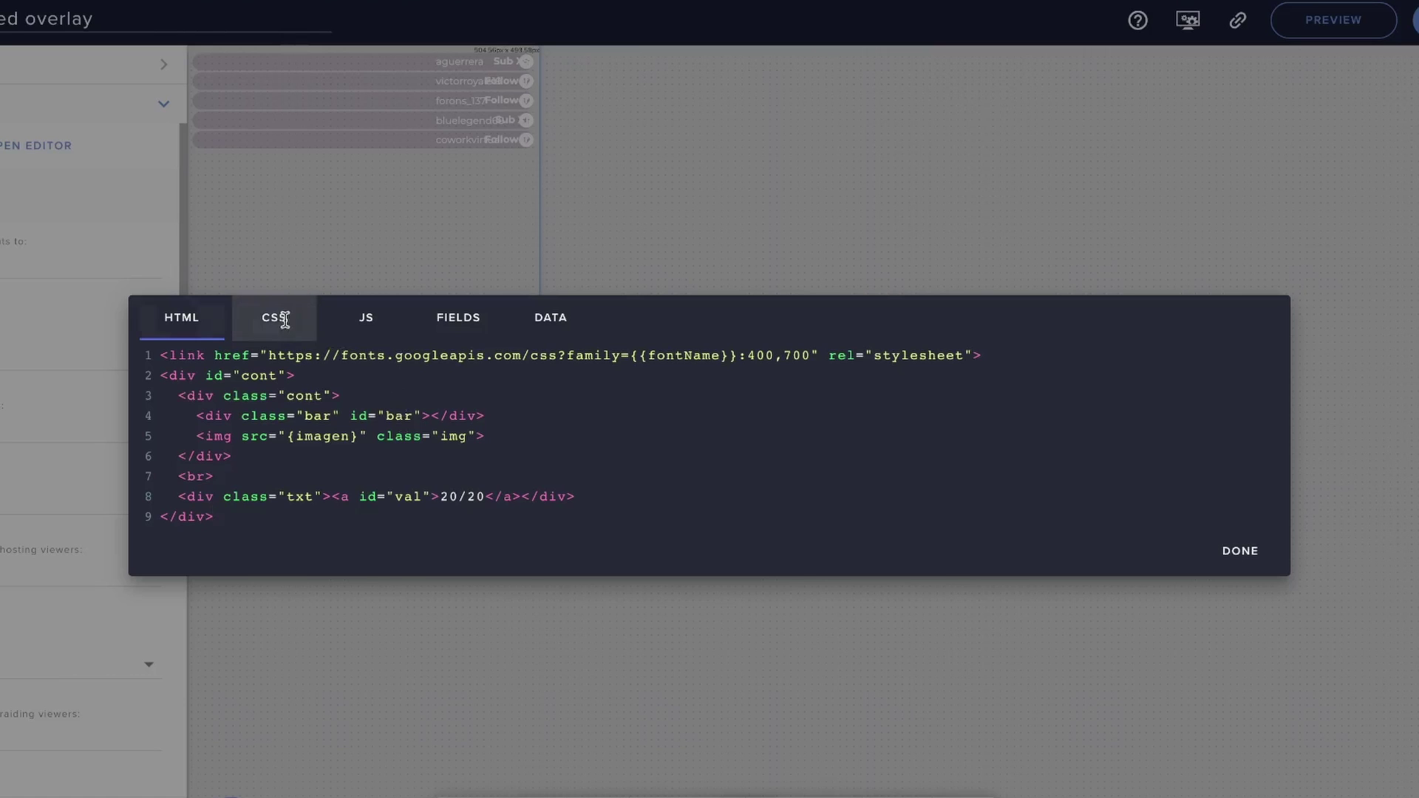
pyautogui.click(286, 324)
pyautogui.moveTo(167, 70); pyautogui.dragTo(248, 790)
pyautogui.hotkey('ctrl', 'v')
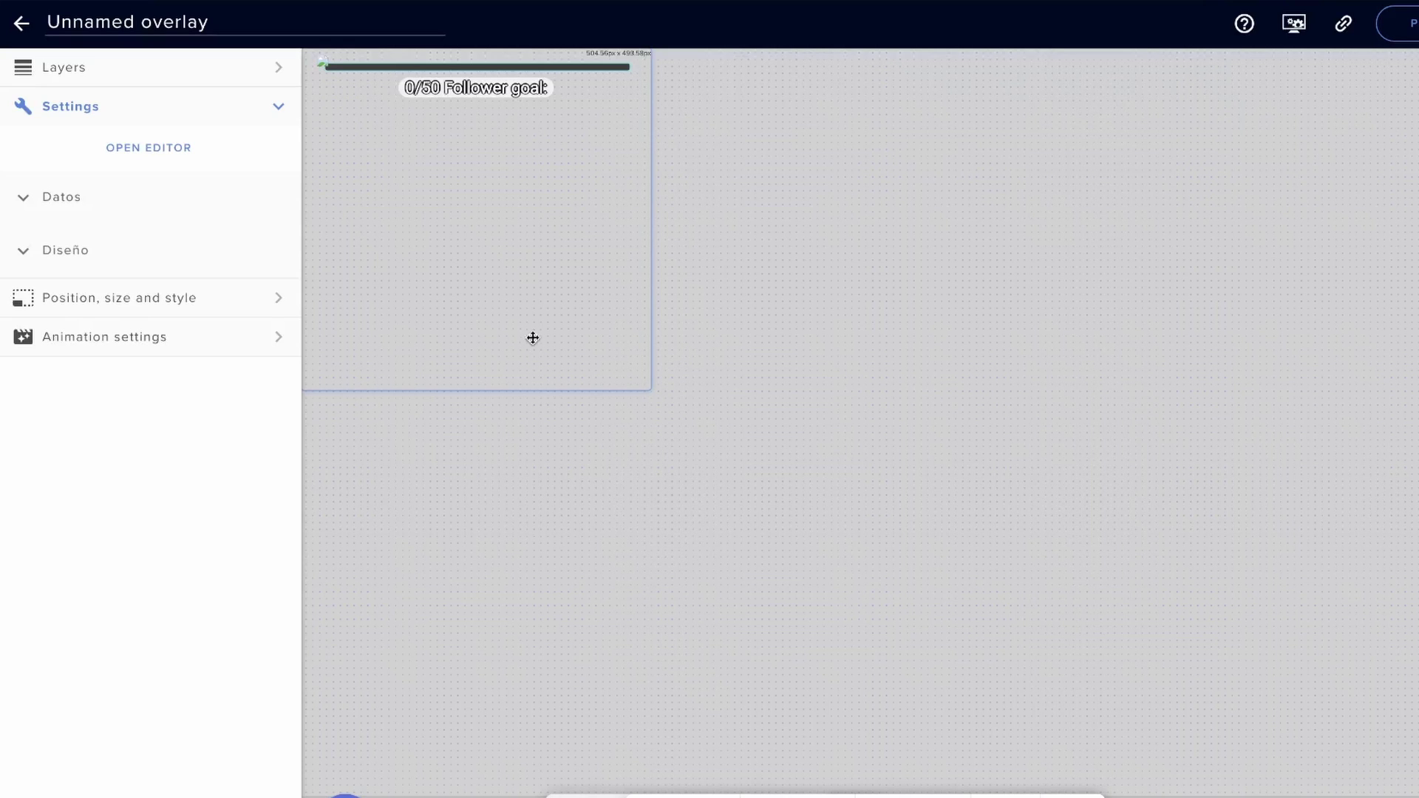
# Move the goal widget away from the canvas's upper-left corner and set its goal to 700 under Datos
pyautogui.moveTo(532, 336); pyautogui.dragTo(574, 521)
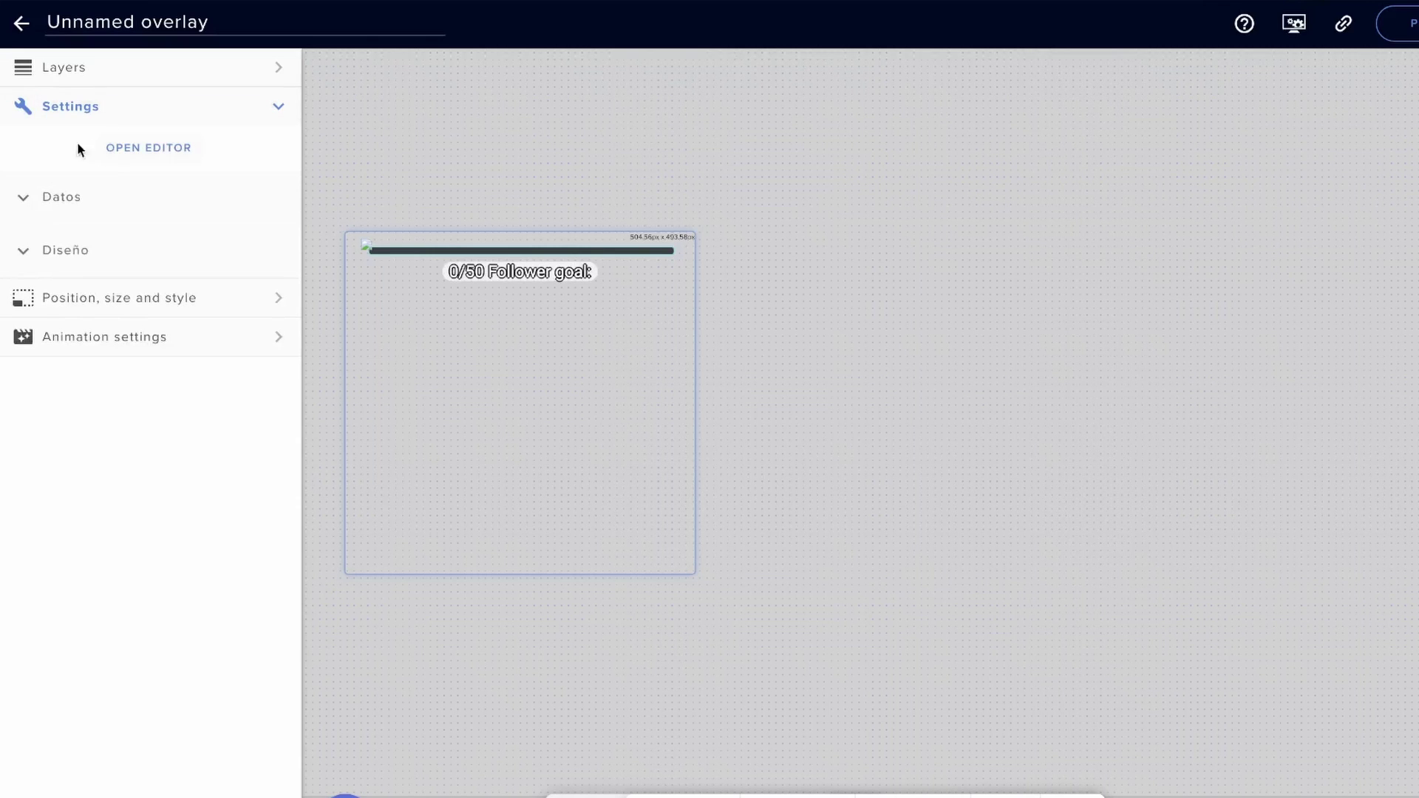
pyautogui.click(24, 202)
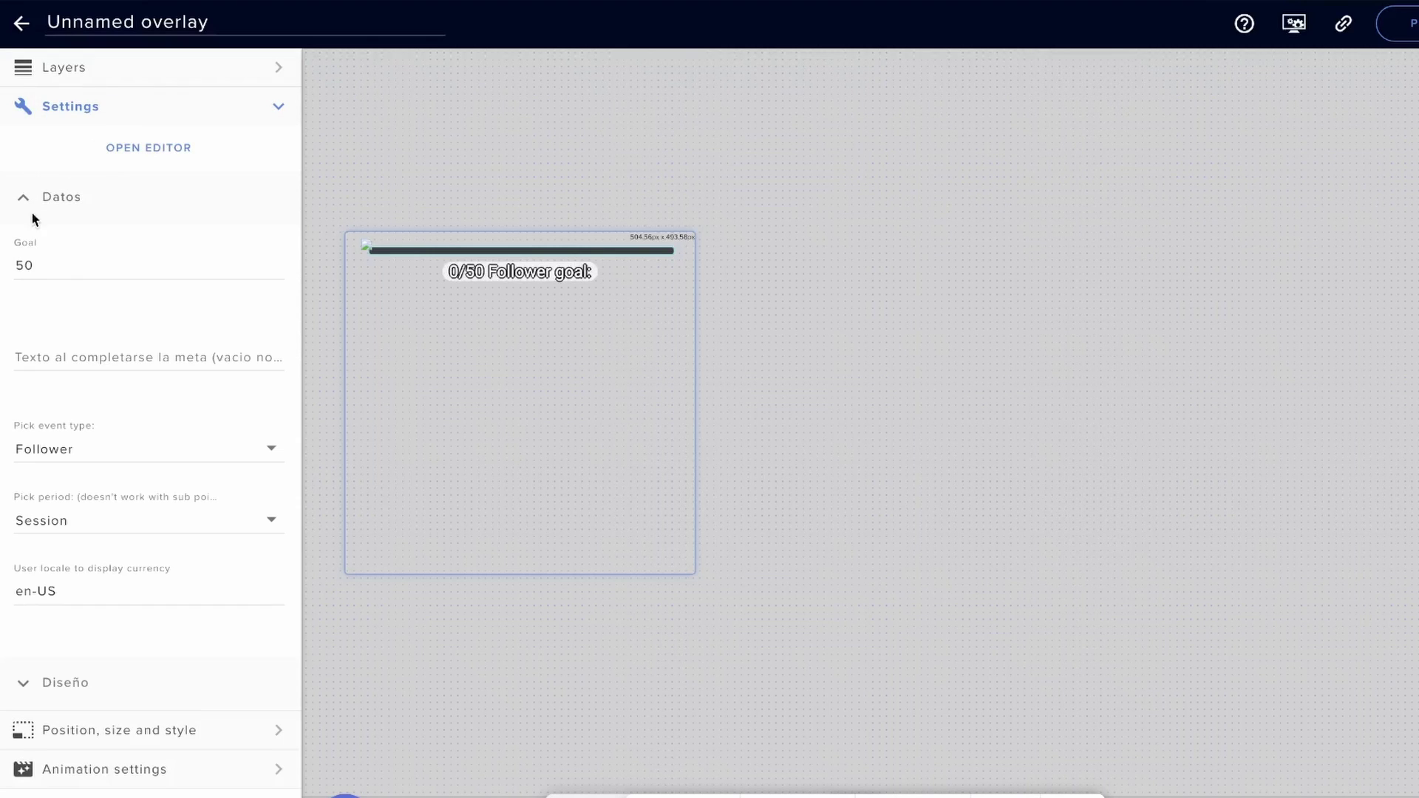
pyautogui.click(60, 266)
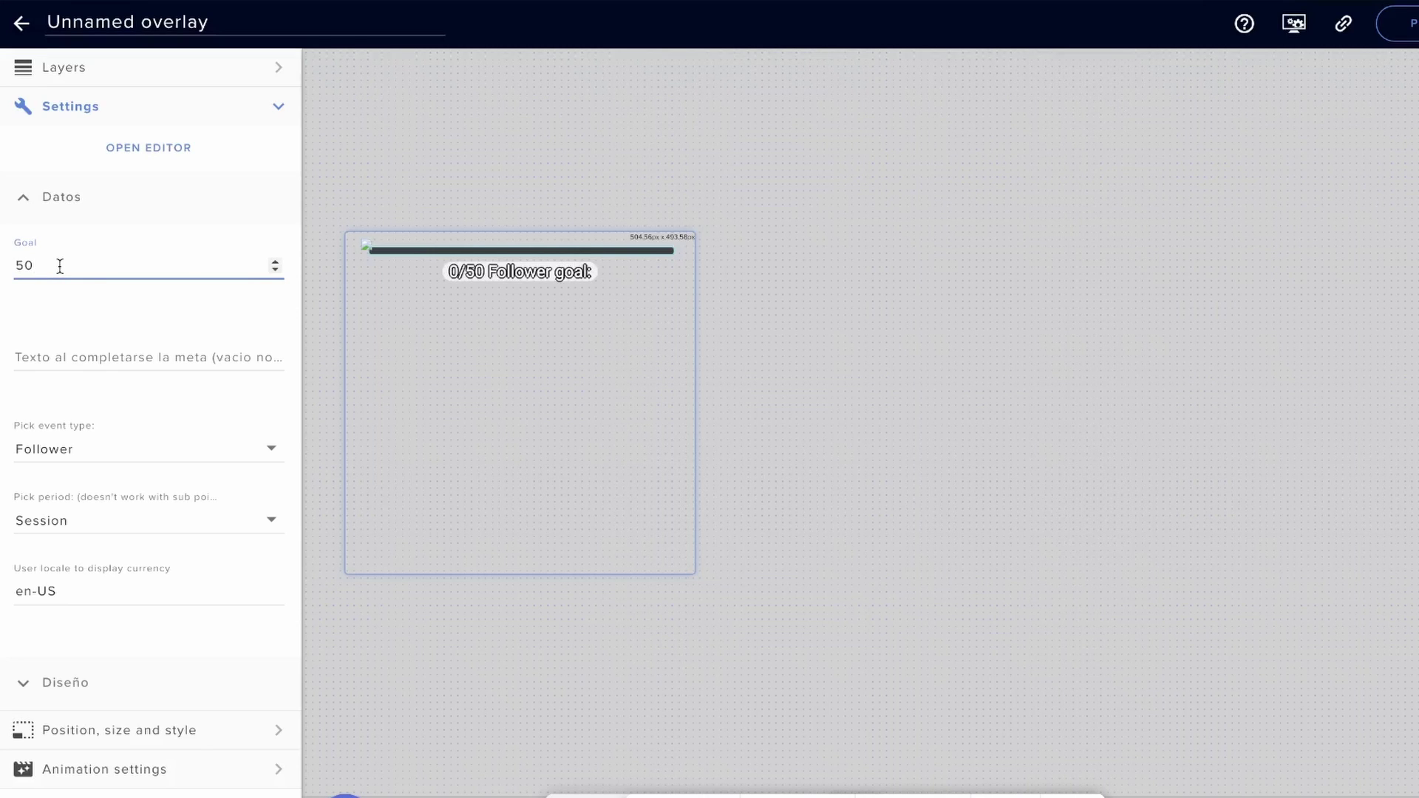
pyautogui.press('BackSpace')
pyautogui.press('BackSpace')
pyautogui.write('700')
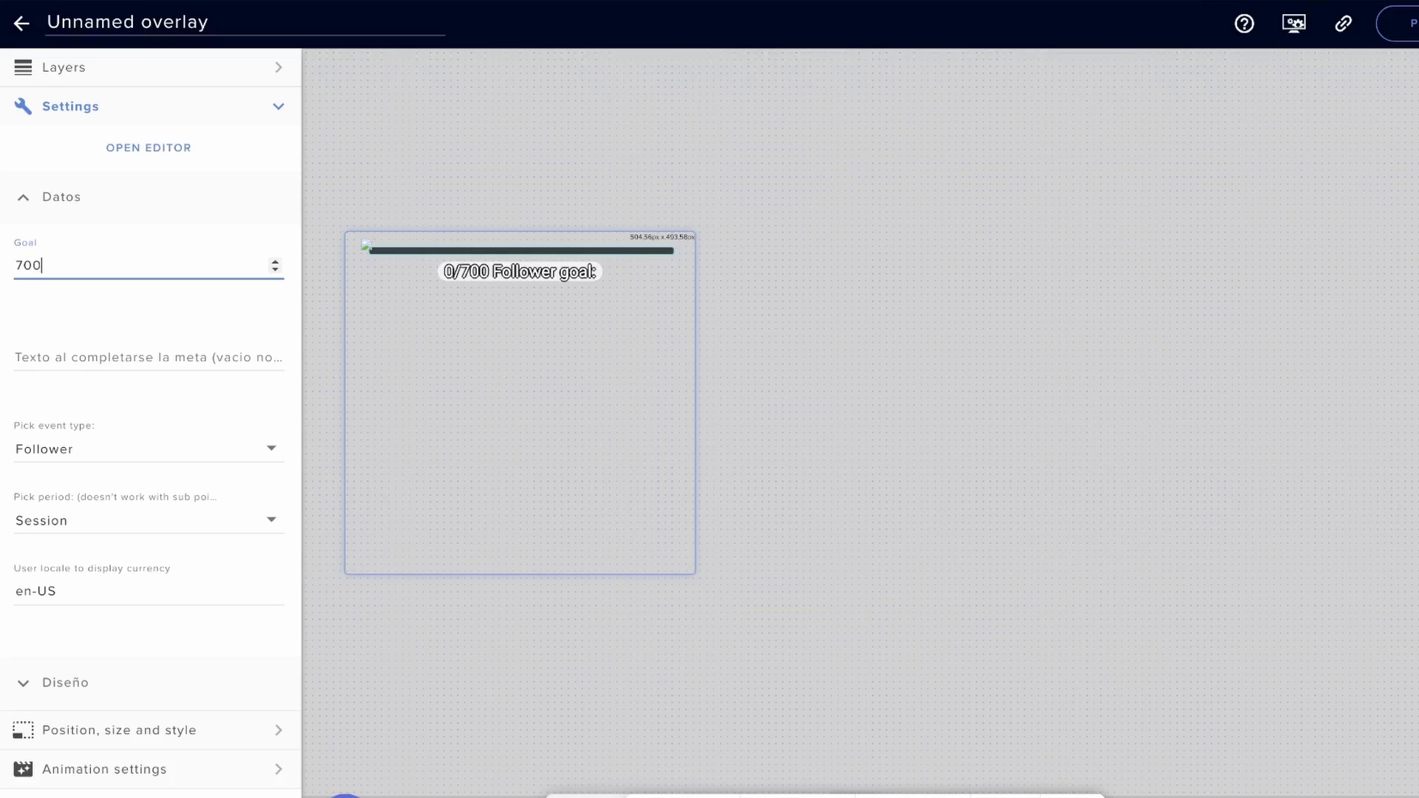
# Enter "OBJETIVO CUMPLIDO!" as the goal completion text and count Follower events over the Total period
pyautogui.click(99, 362)
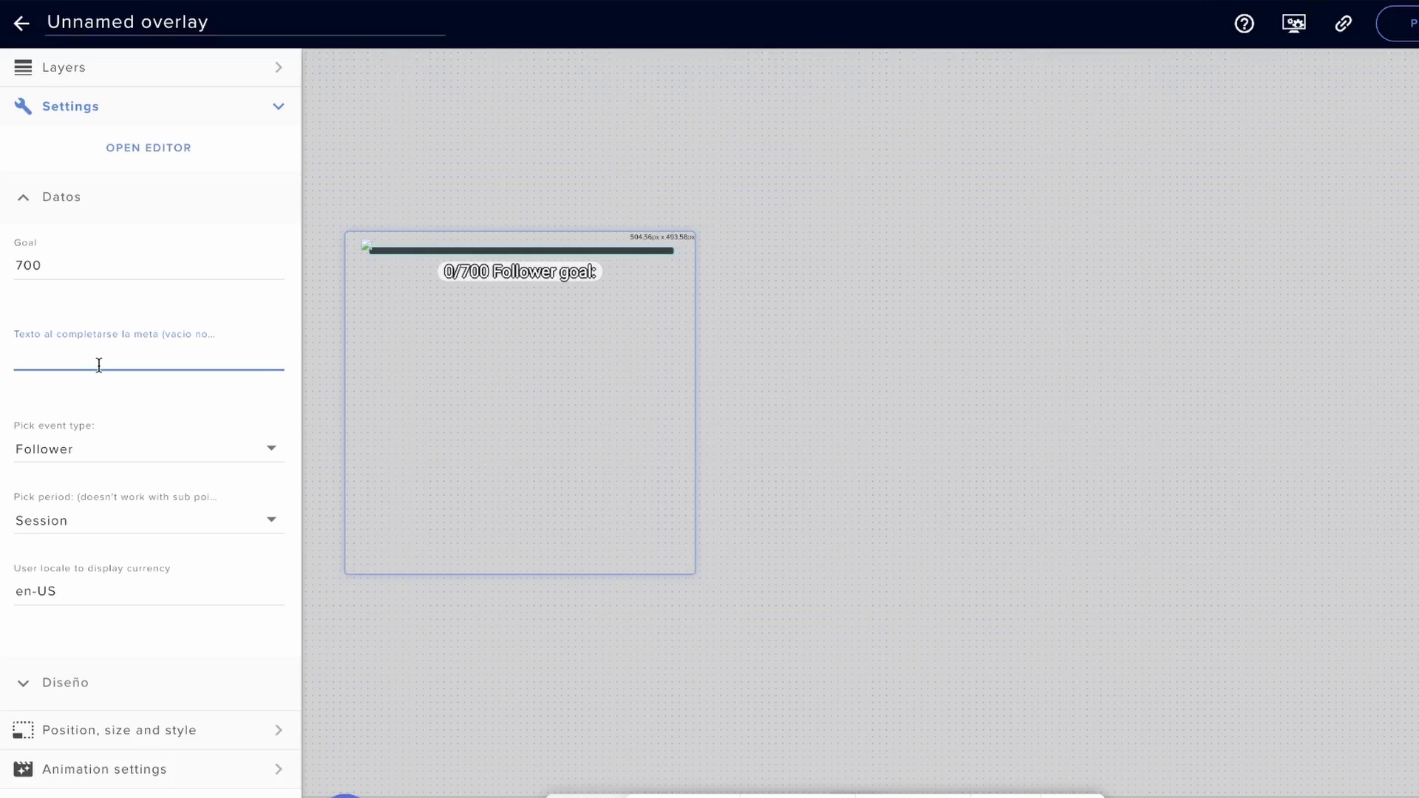
pyautogui.write('OBJETIVO CUMPLIDO!')
pyautogui.click(116, 465)
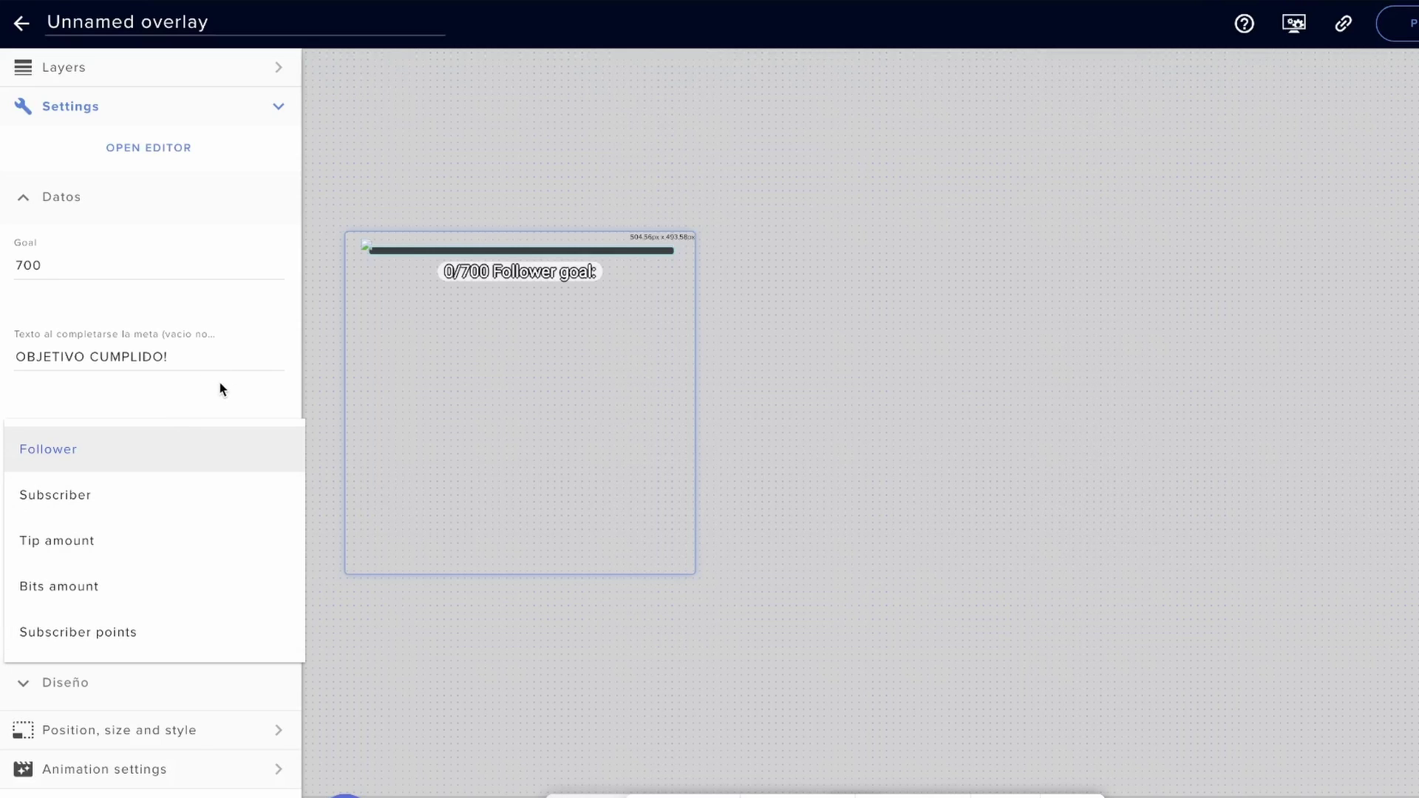
pyautogui.click(194, 449)
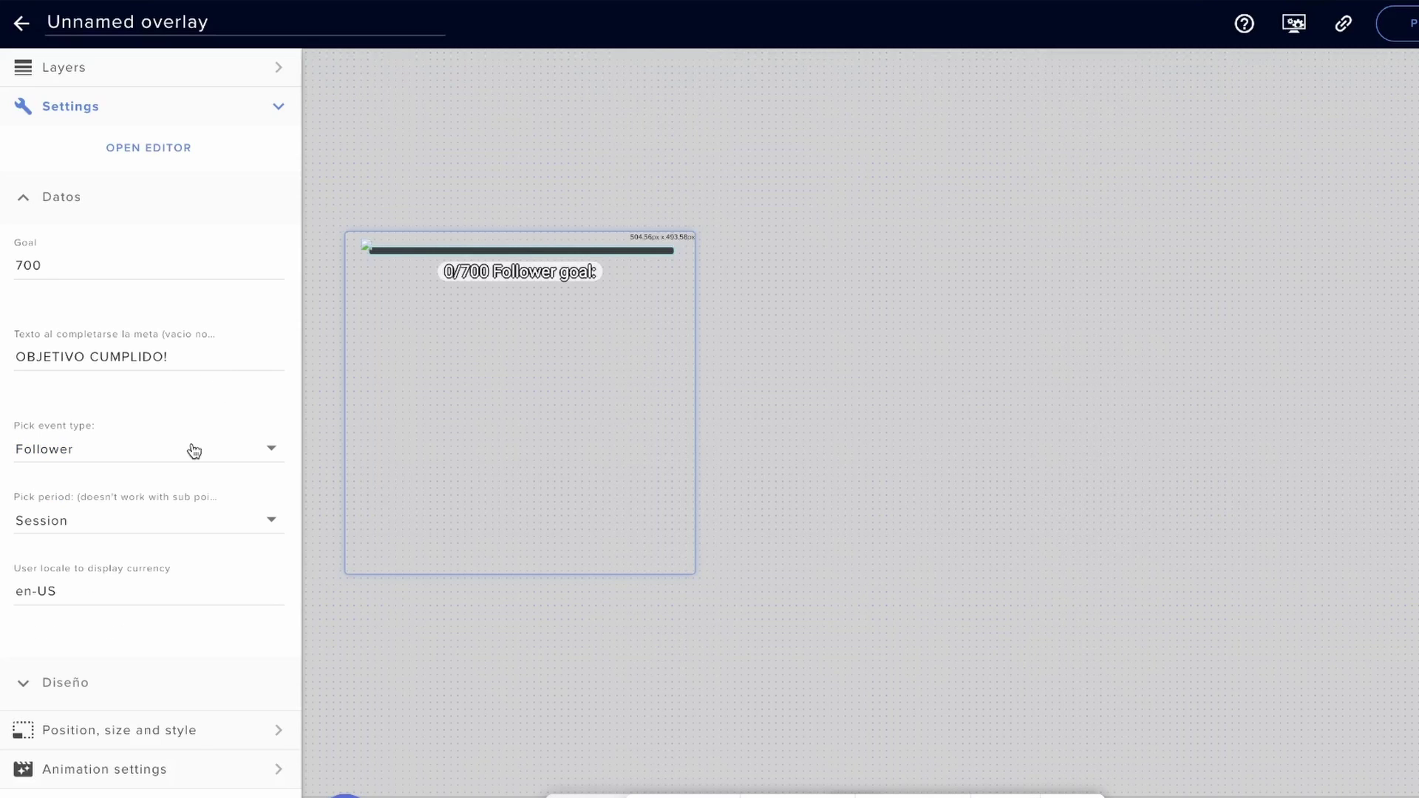
pyautogui.click(148, 533)
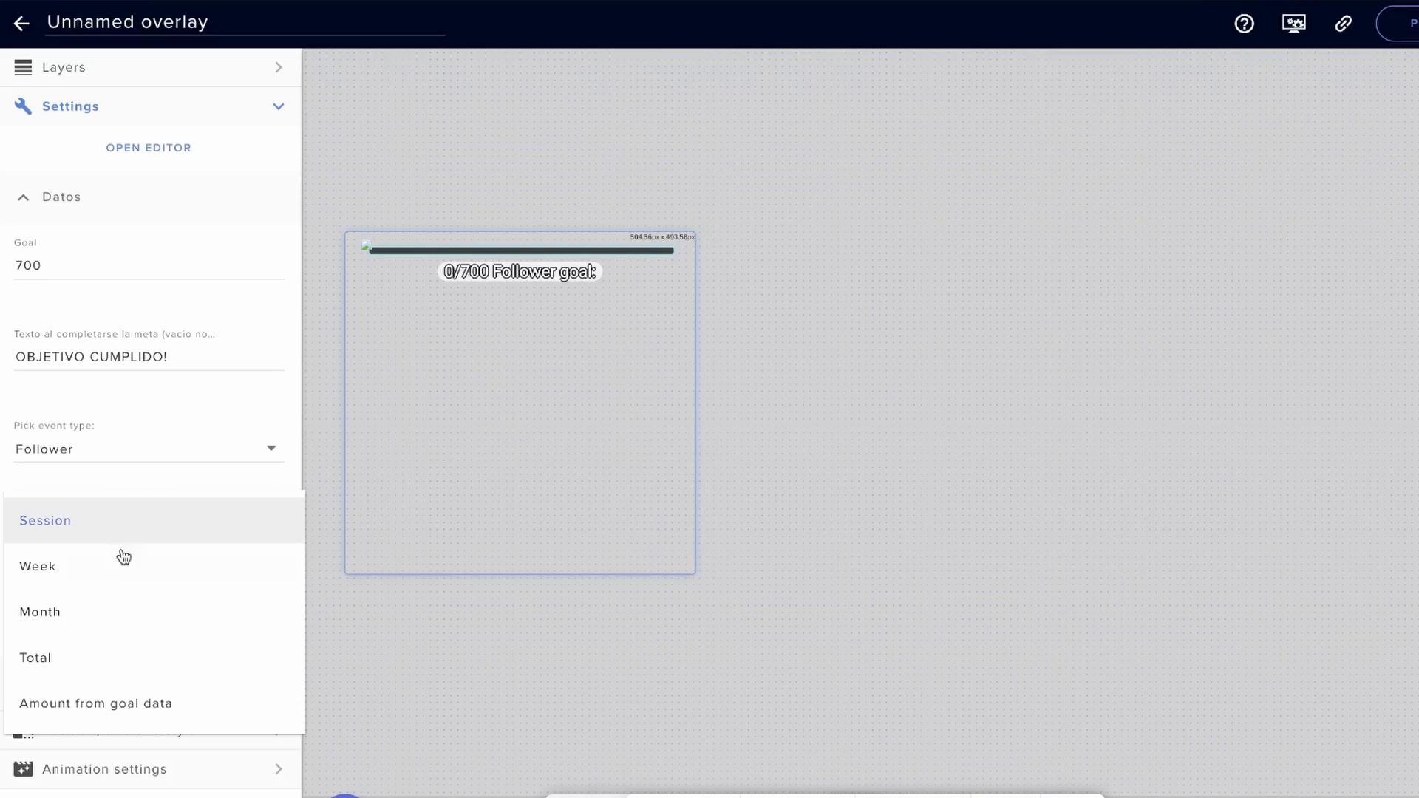
pyautogui.click(107, 668)
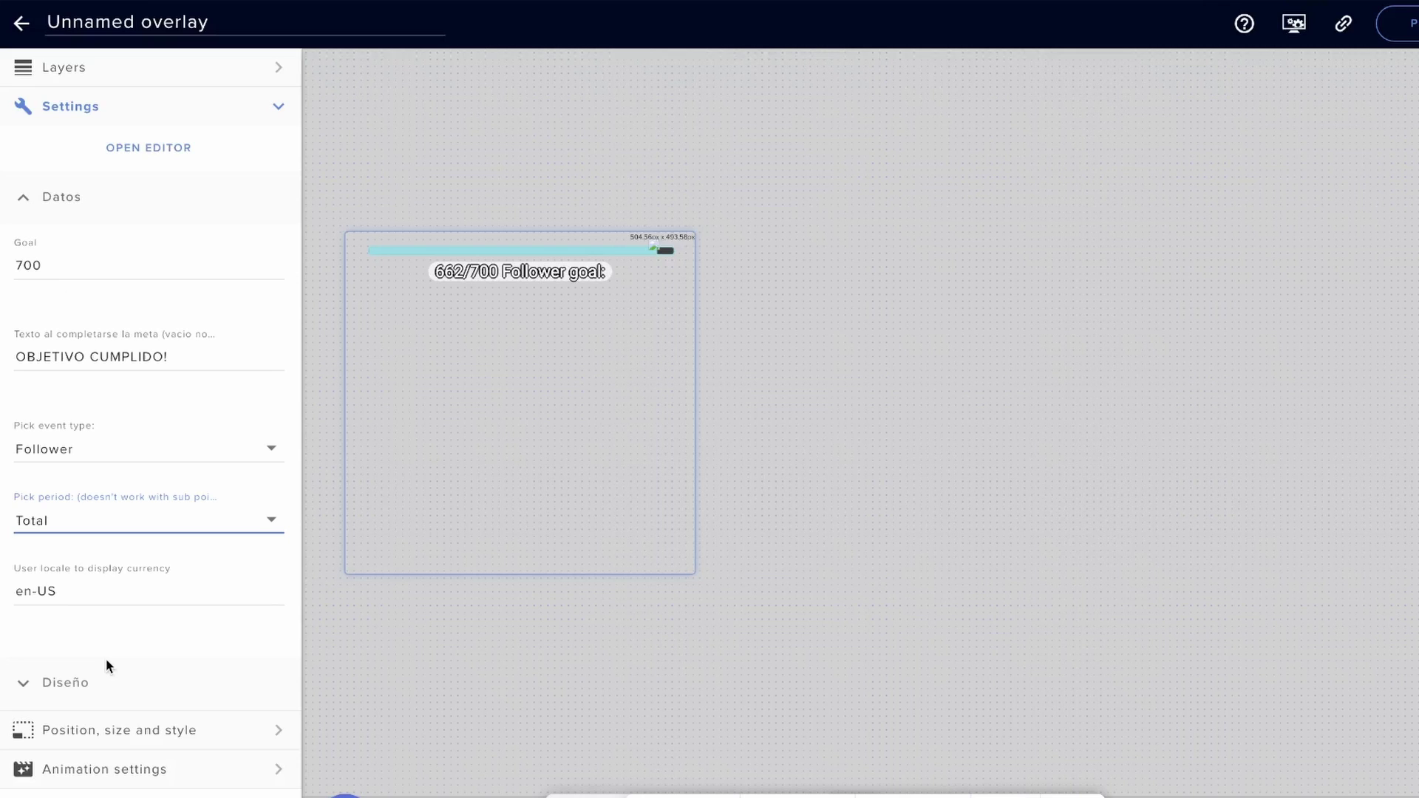
# Set the goal to 10, tracking Subscriber events over the Session period
pyautogui.moveTo(53, 265); pyautogui.dragTo(8, 262)
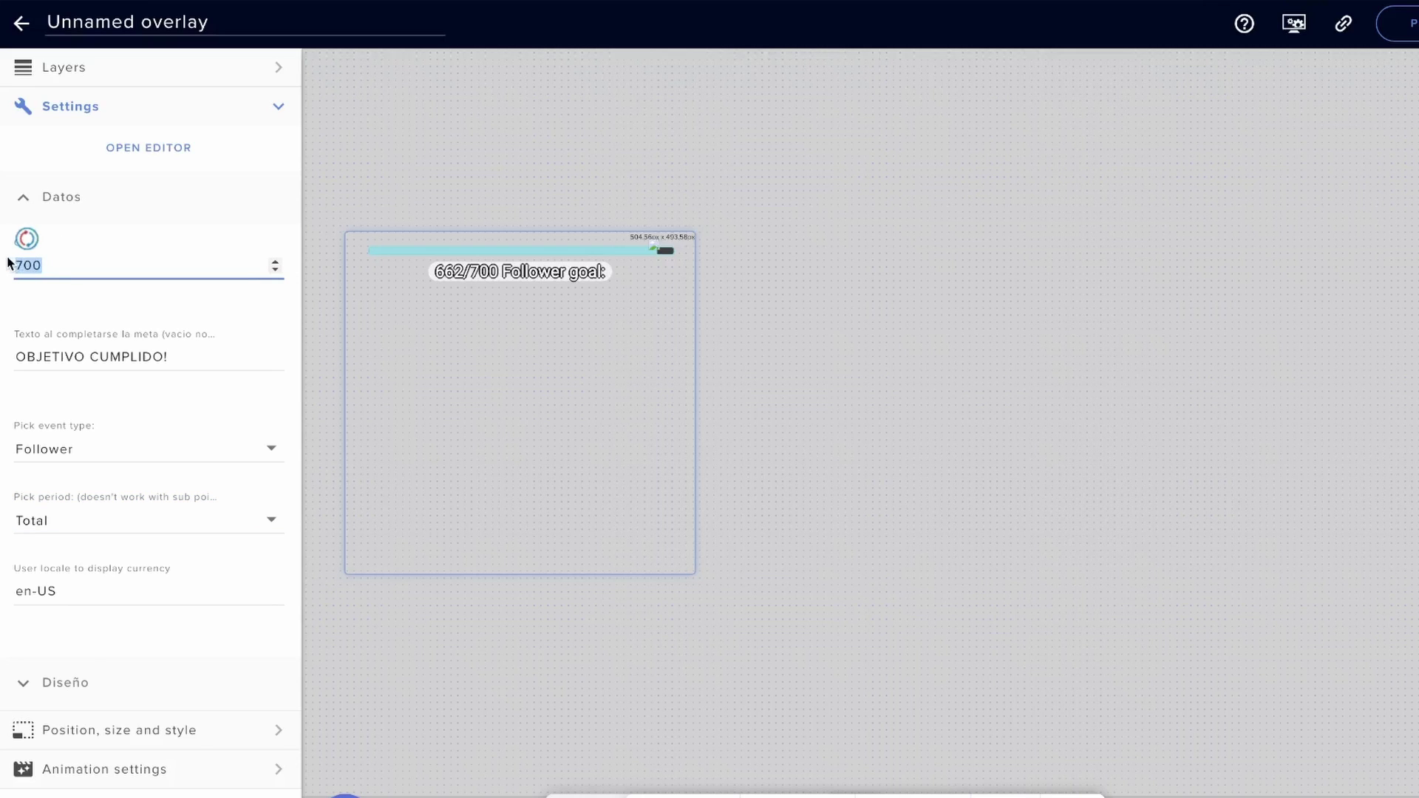
pyautogui.write('10')
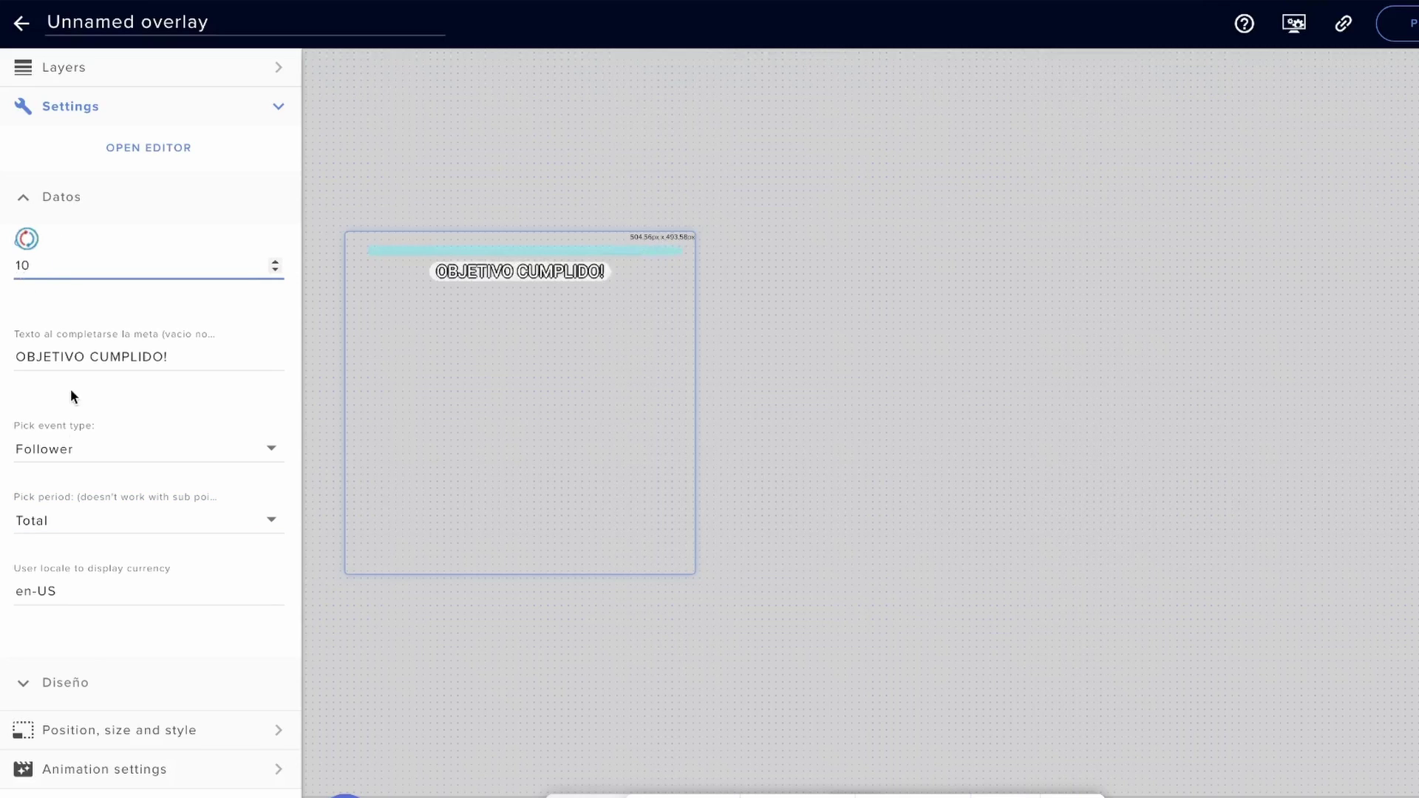
pyautogui.click(70, 461)
pyautogui.click(56, 497)
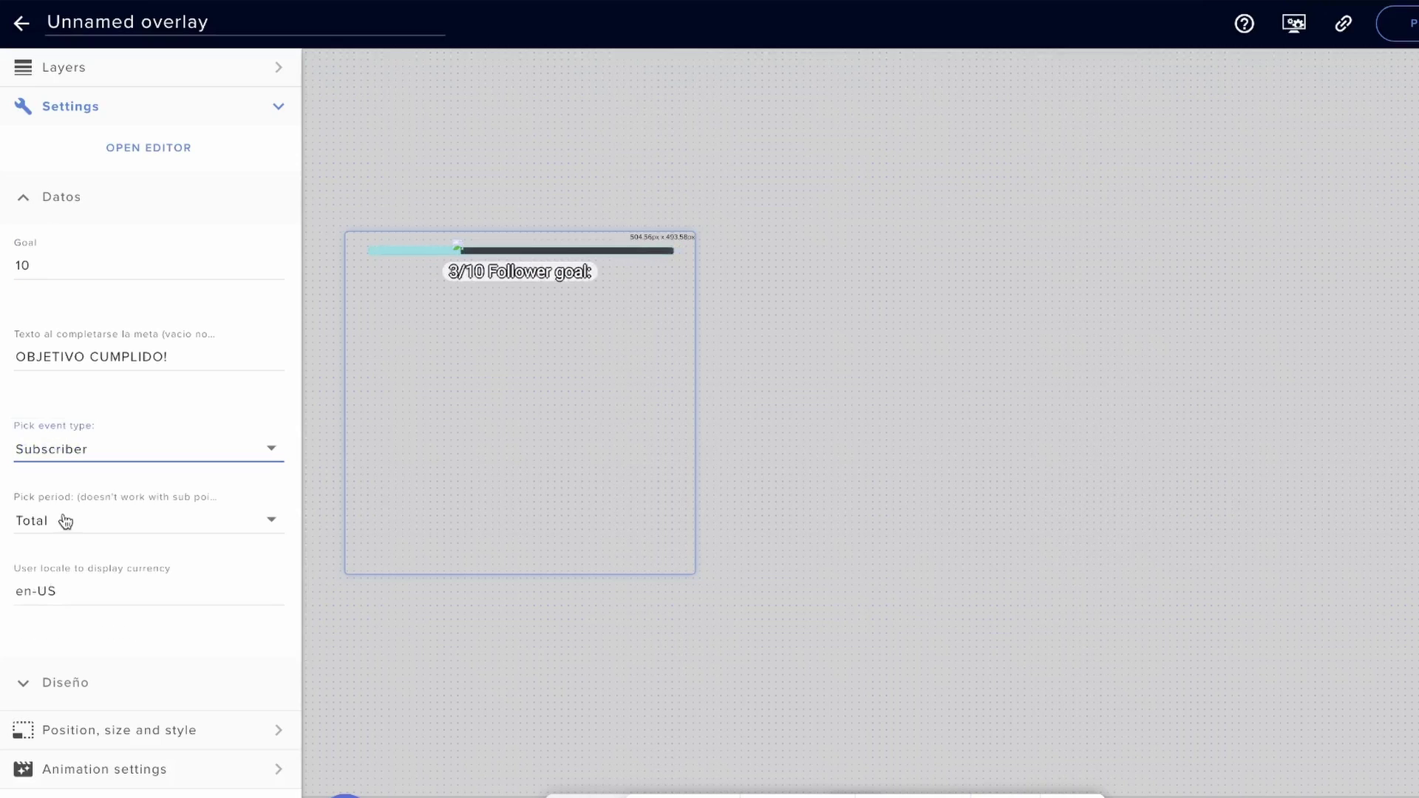
pyautogui.click(77, 527)
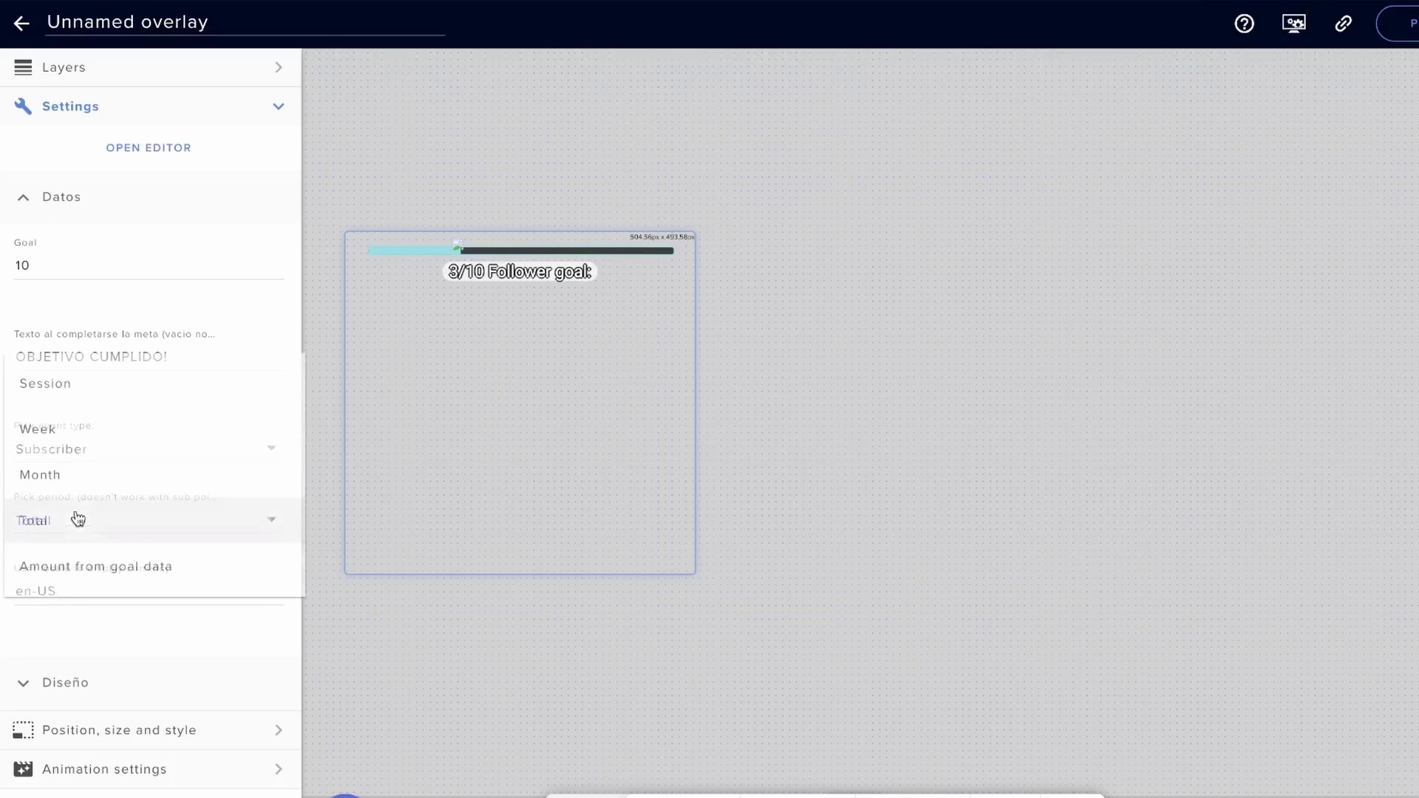
pyautogui.click(75, 388)
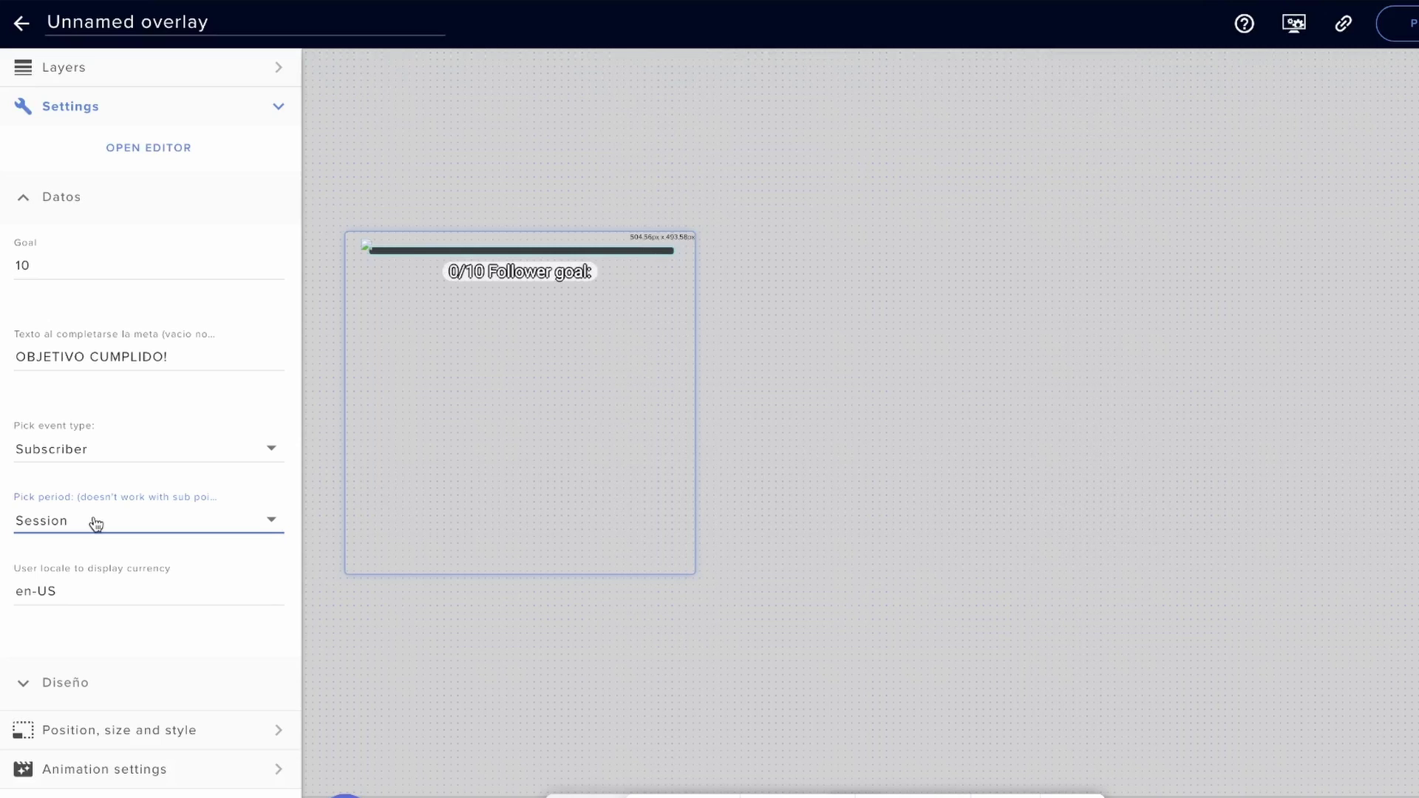
# Set the bar's Border Color to #fefefe in the Diseño settings
pyautogui.click(30, 693)
pyautogui.scroll(-5, 114, 653)
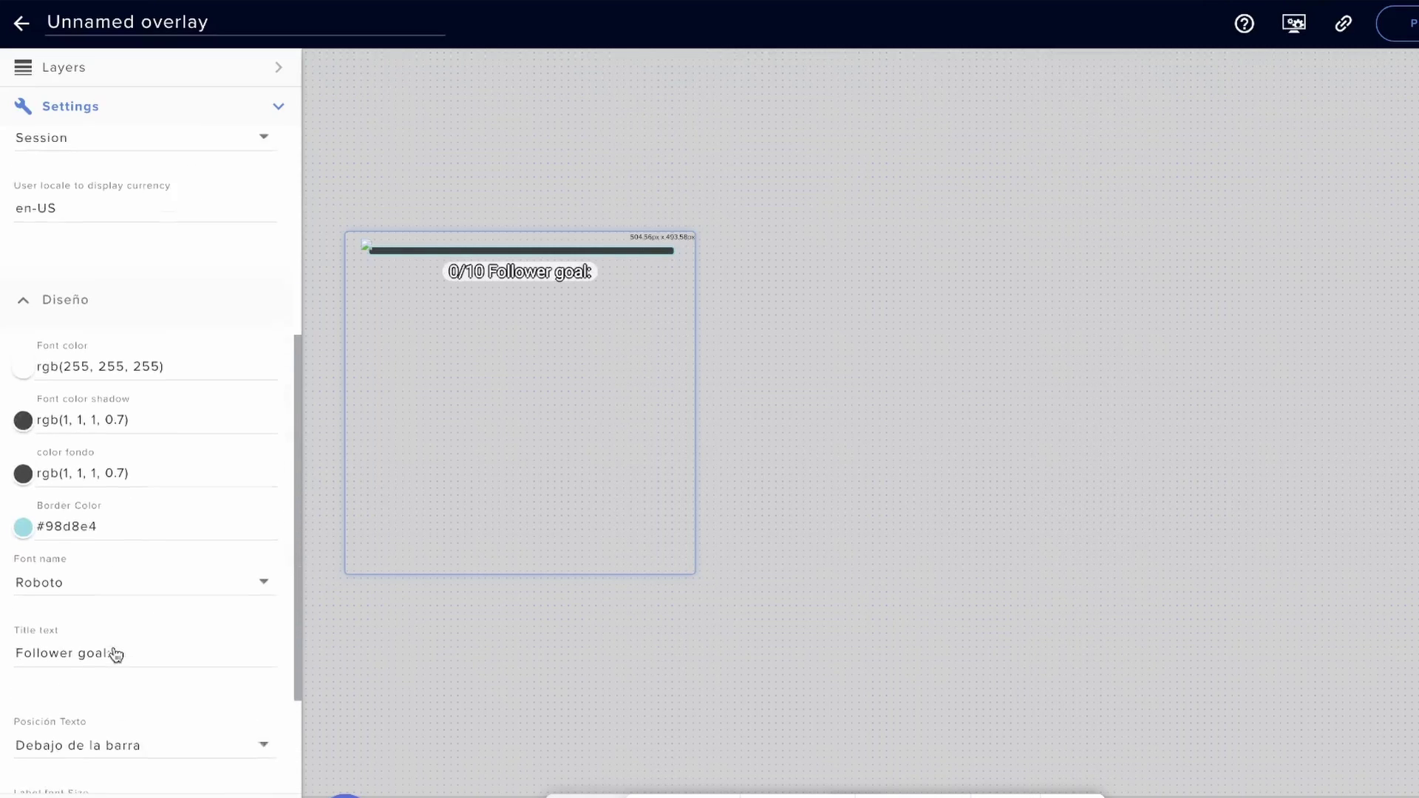
pyautogui.scroll(-1, 115, 654)
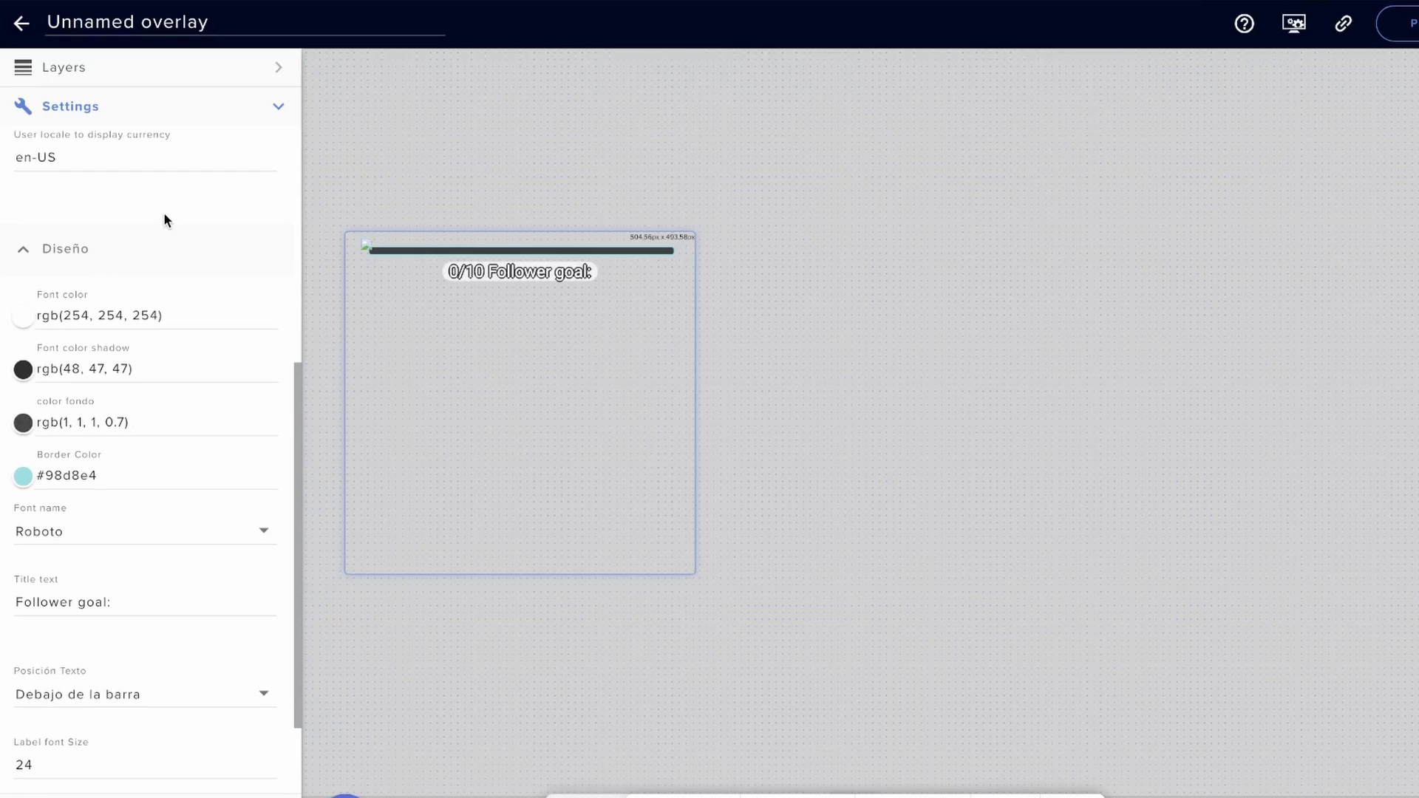
pyautogui.click(23, 477)
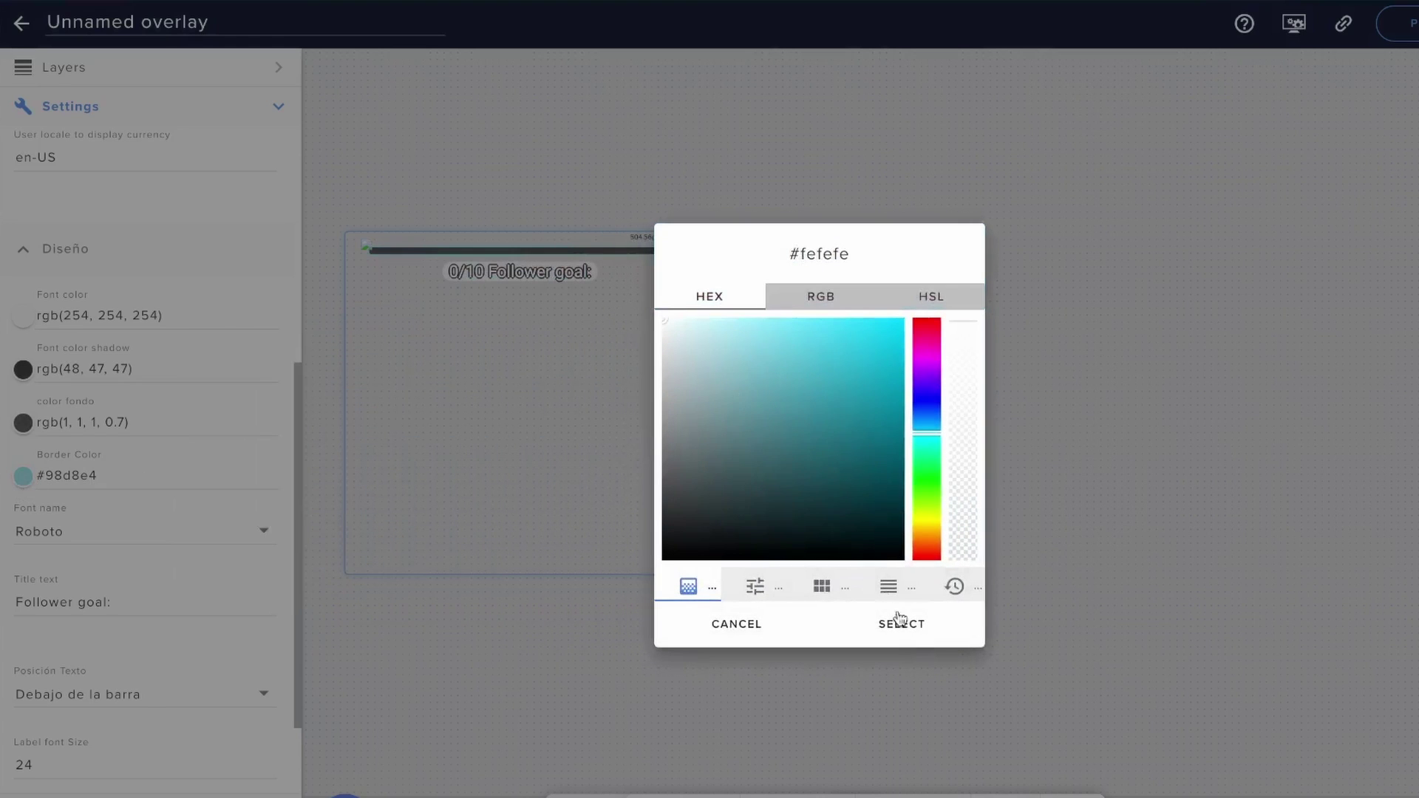
pyautogui.click(900, 621)
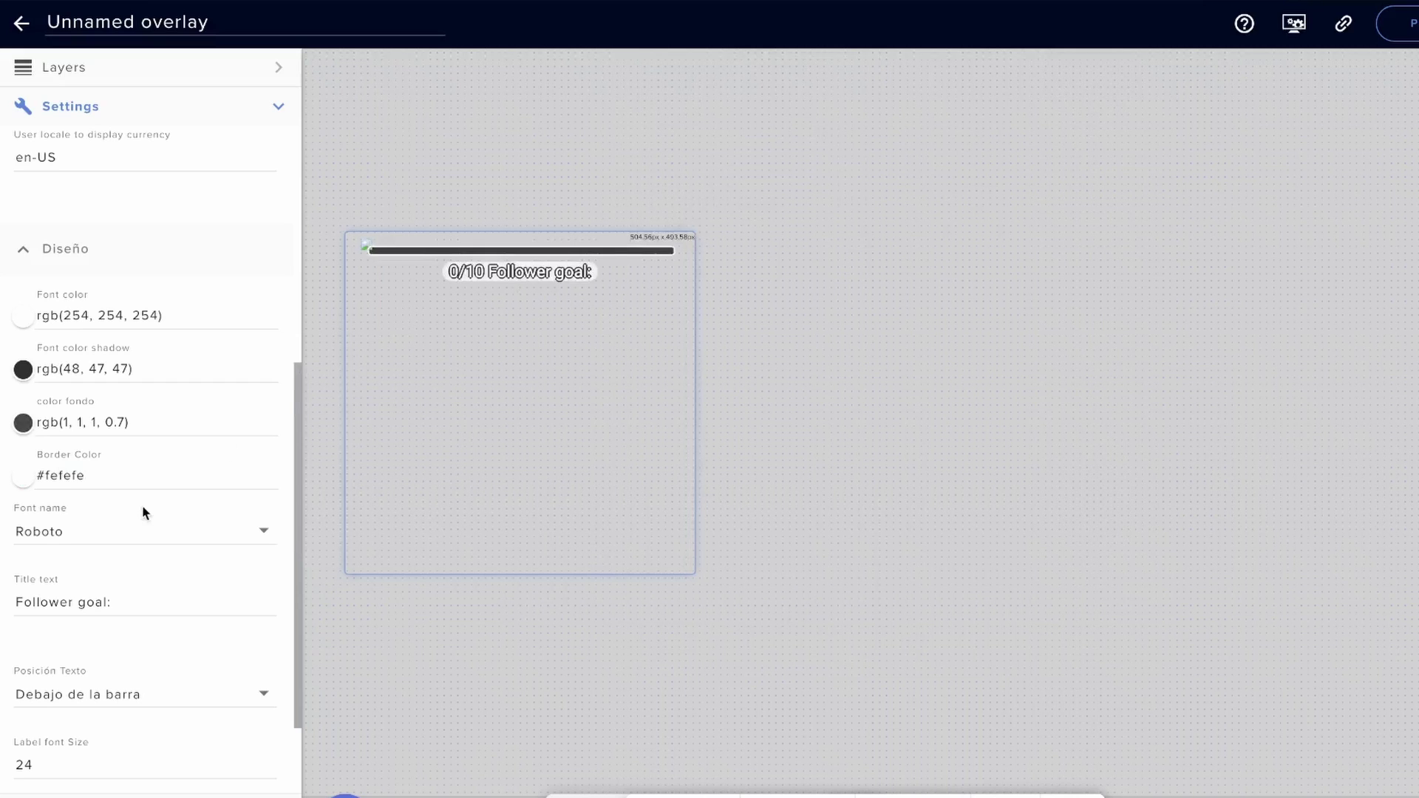
# Replace the widget's title text with "Suscriptores"
pyautogui.scroll(-1, 142, 495)
pyautogui.scroll(-1, 120, 516)
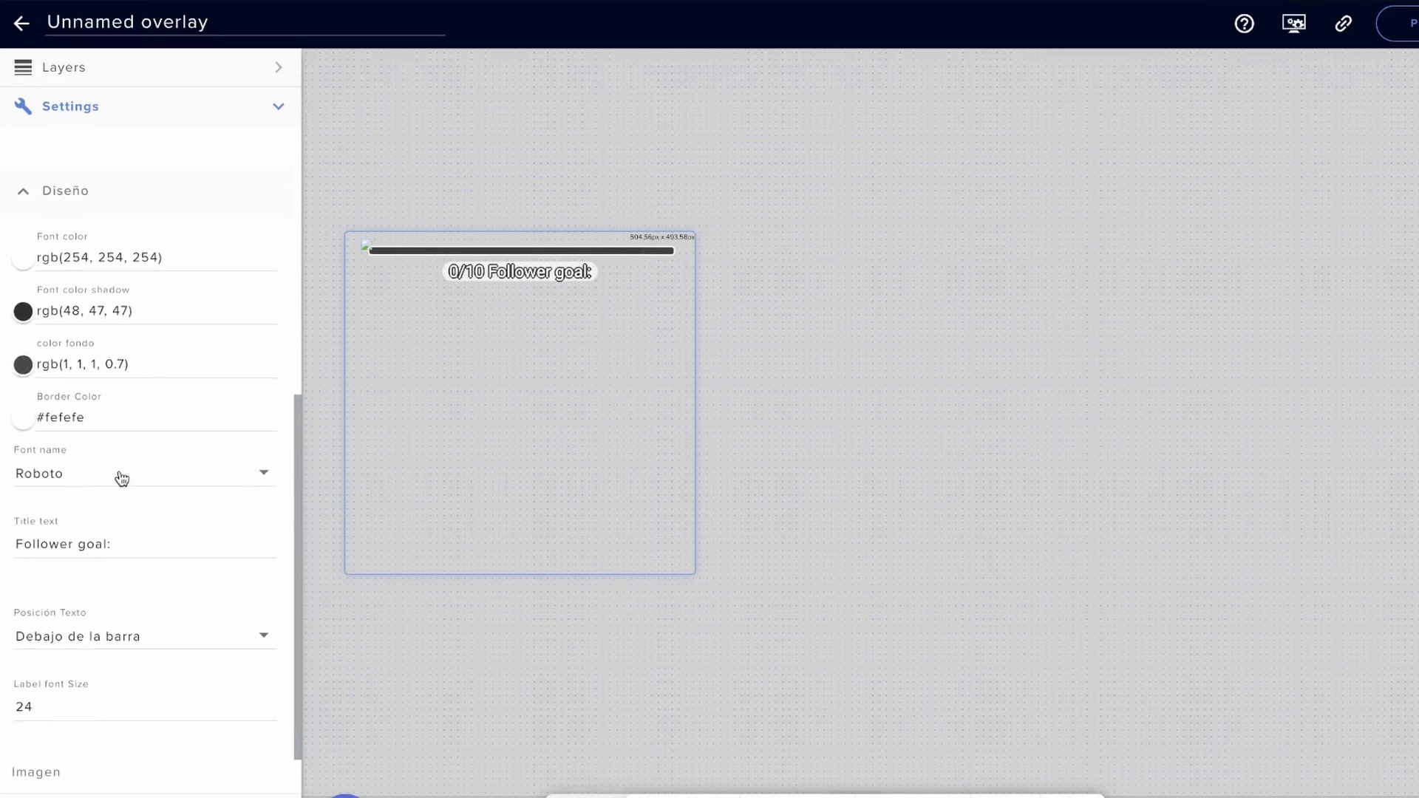
pyautogui.scroll(-1, 111, 476)
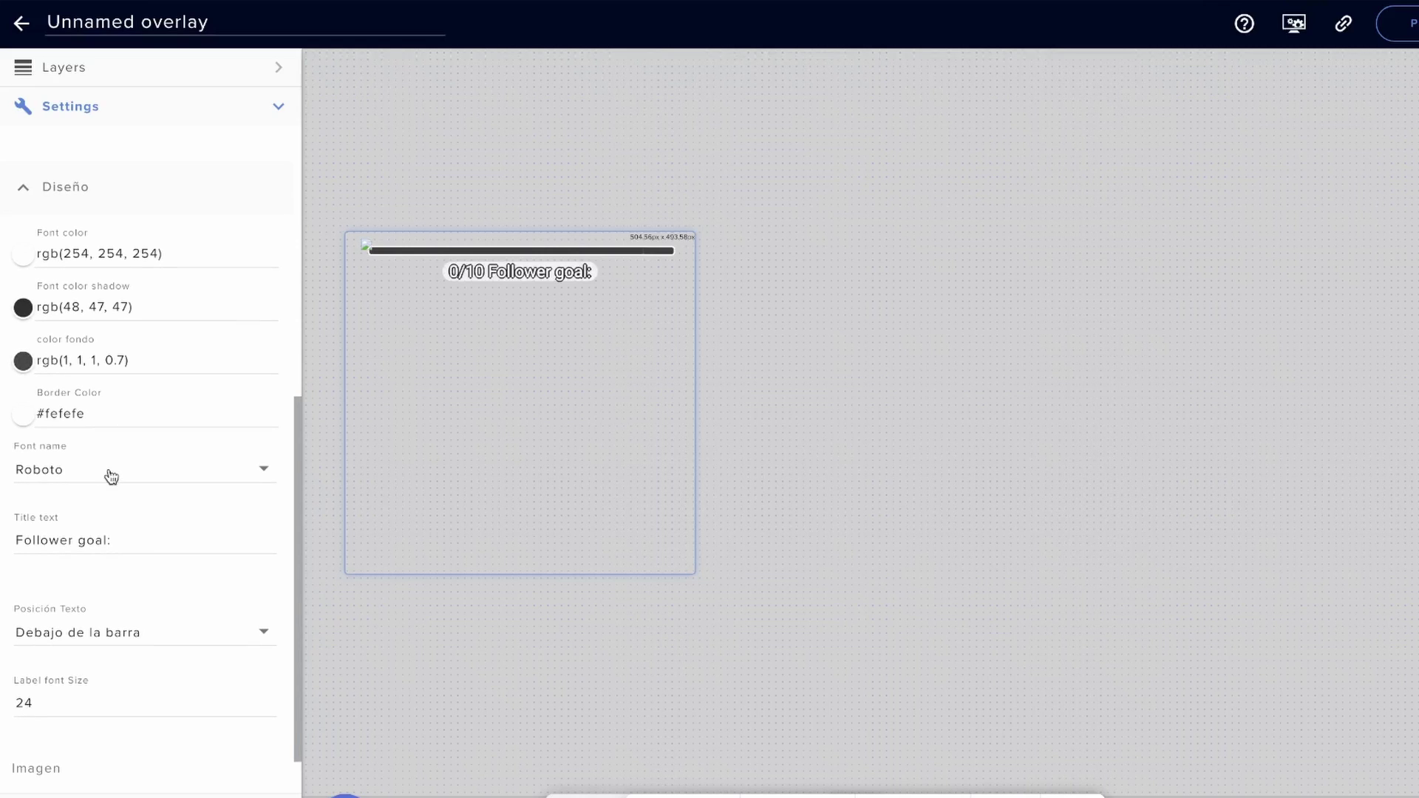
pyautogui.tripleClick(131, 542)
pyautogui.write('Suscriptores')
# Try the text position Sobre la barra and return it to Debajo de la barra
pyautogui.scroll(-1, 149, 518)
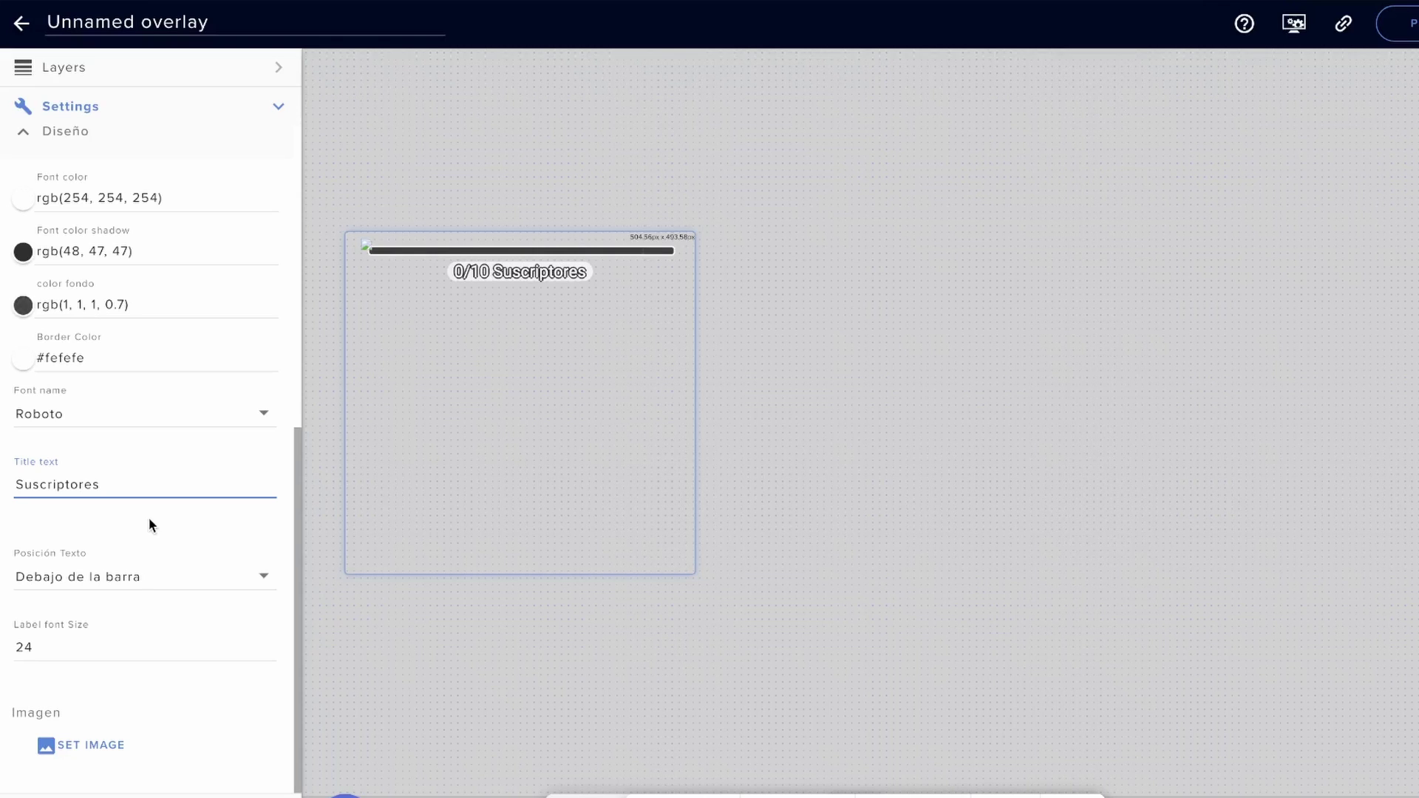
pyautogui.click(177, 586)
pyautogui.click(111, 528)
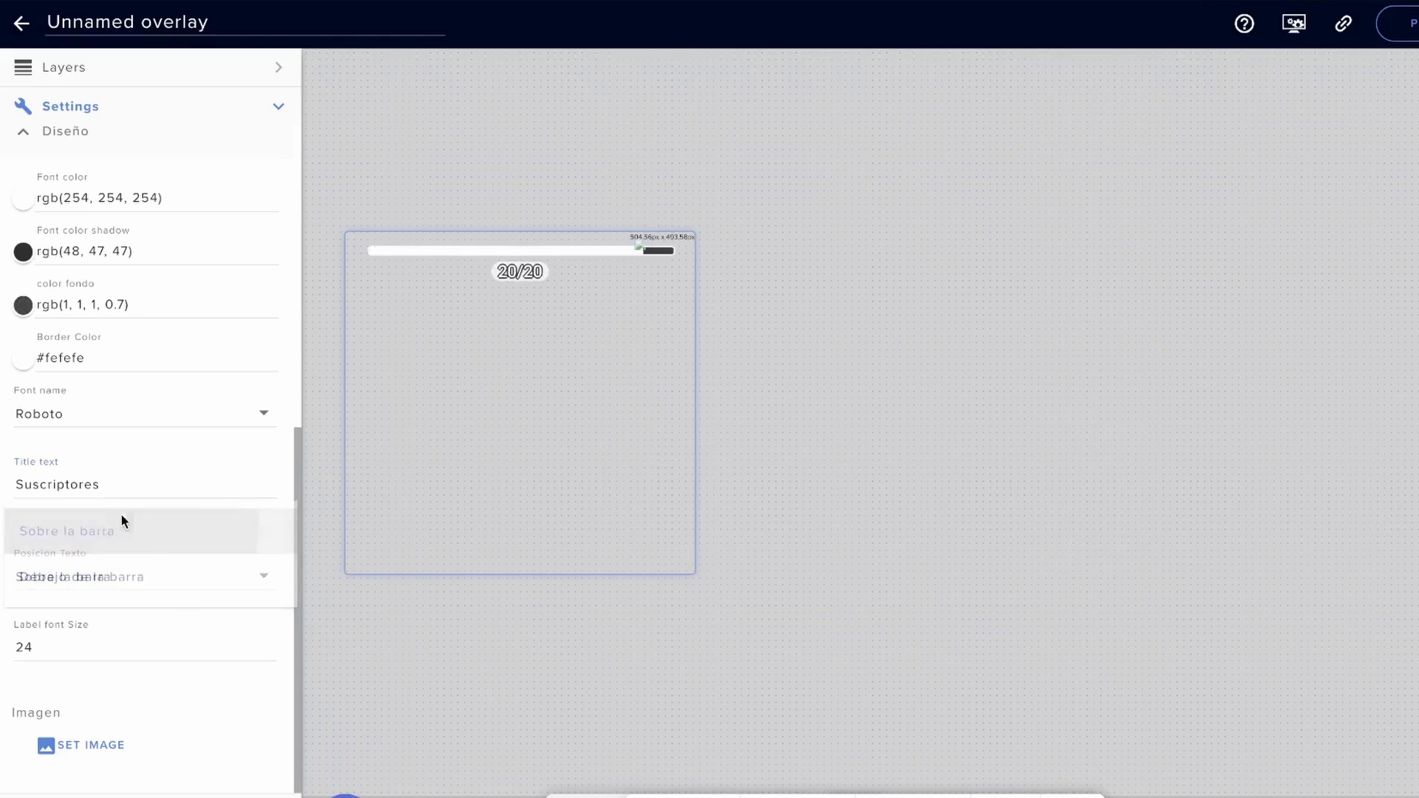
pyautogui.click(48, 589)
pyautogui.click(84, 623)
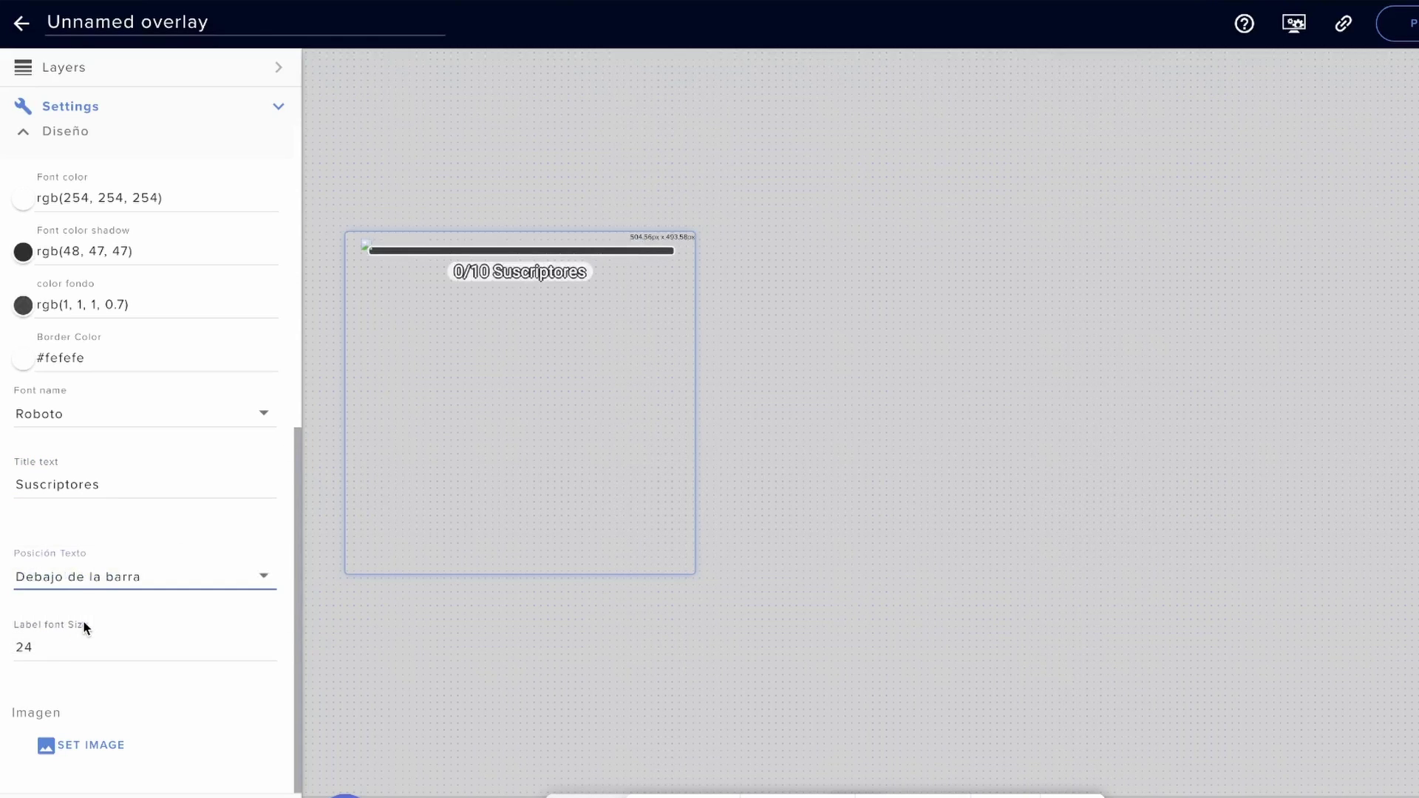
# Set the label font size to 30
pyautogui.doubleClick(28, 649)
pyautogui.write('30')
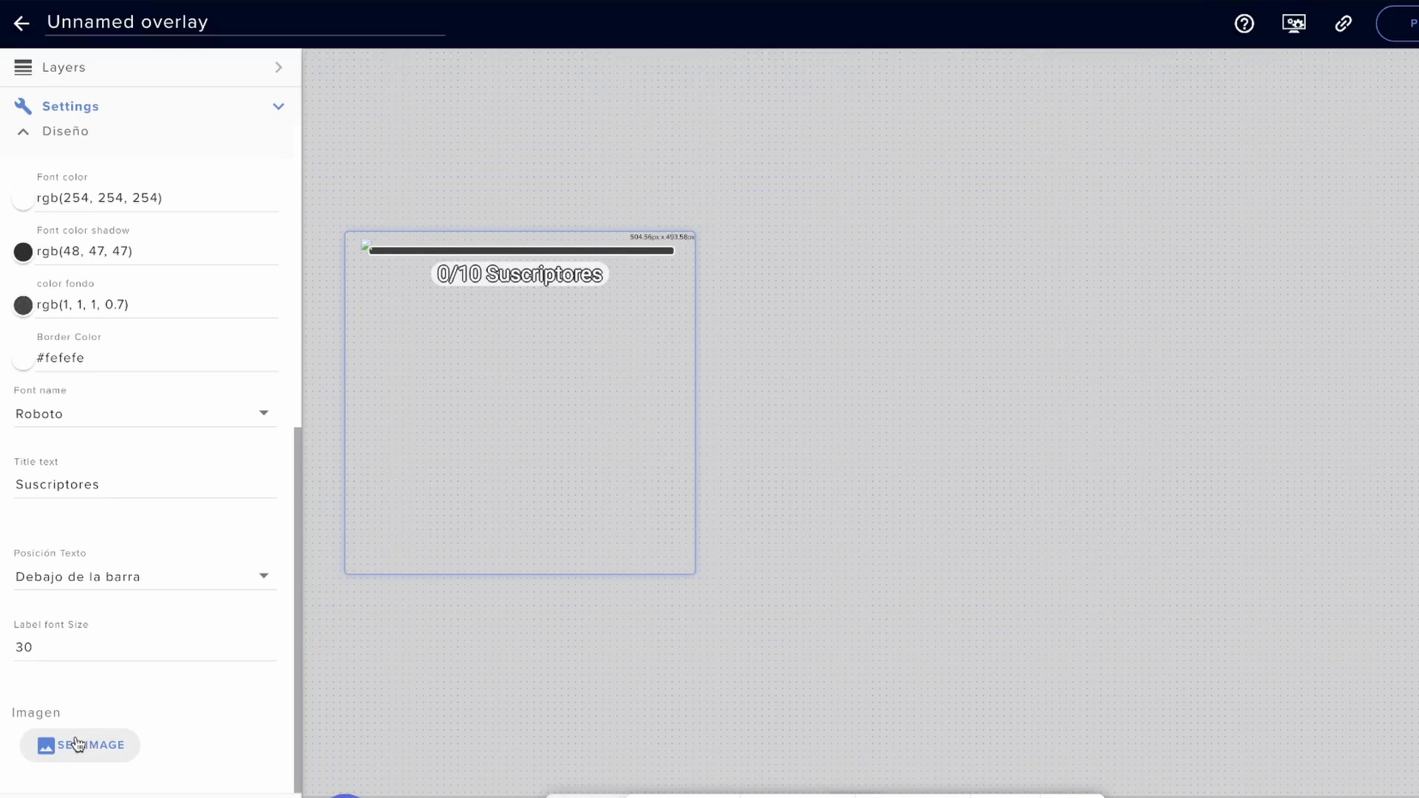
# Set the goal widget's counting period to Total in the Datos settings
pyautogui.scroll(6, 200, 403)
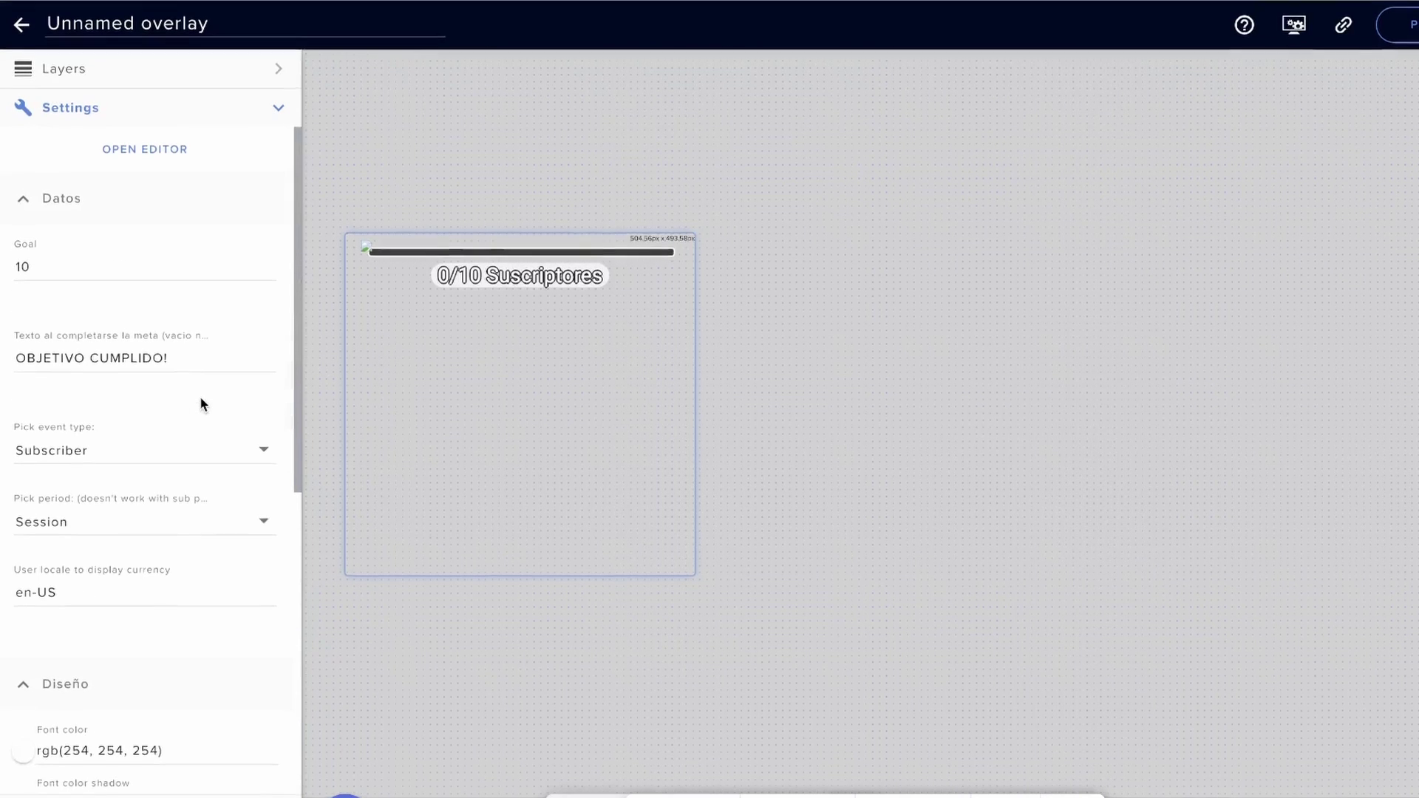
pyautogui.click(115, 521)
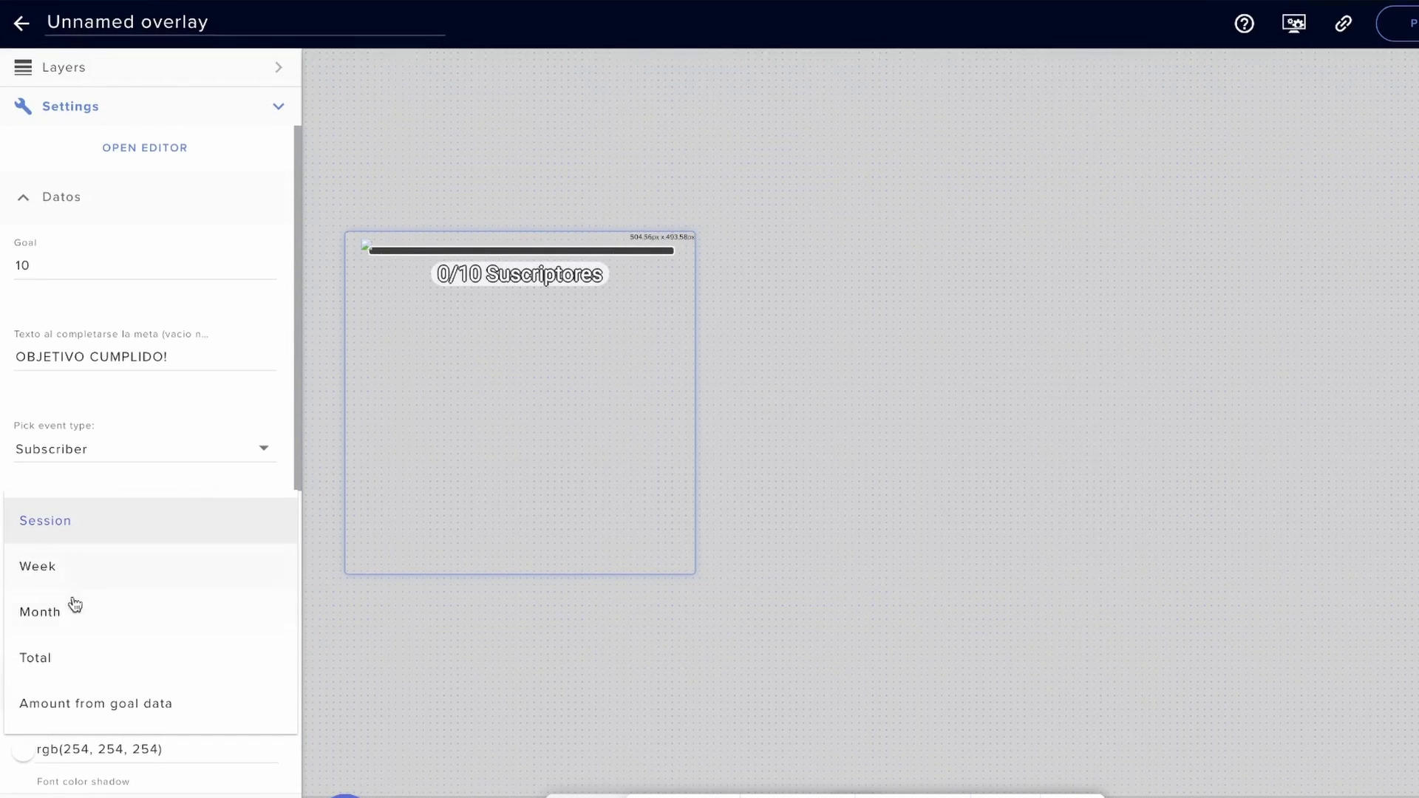
pyautogui.click(55, 658)
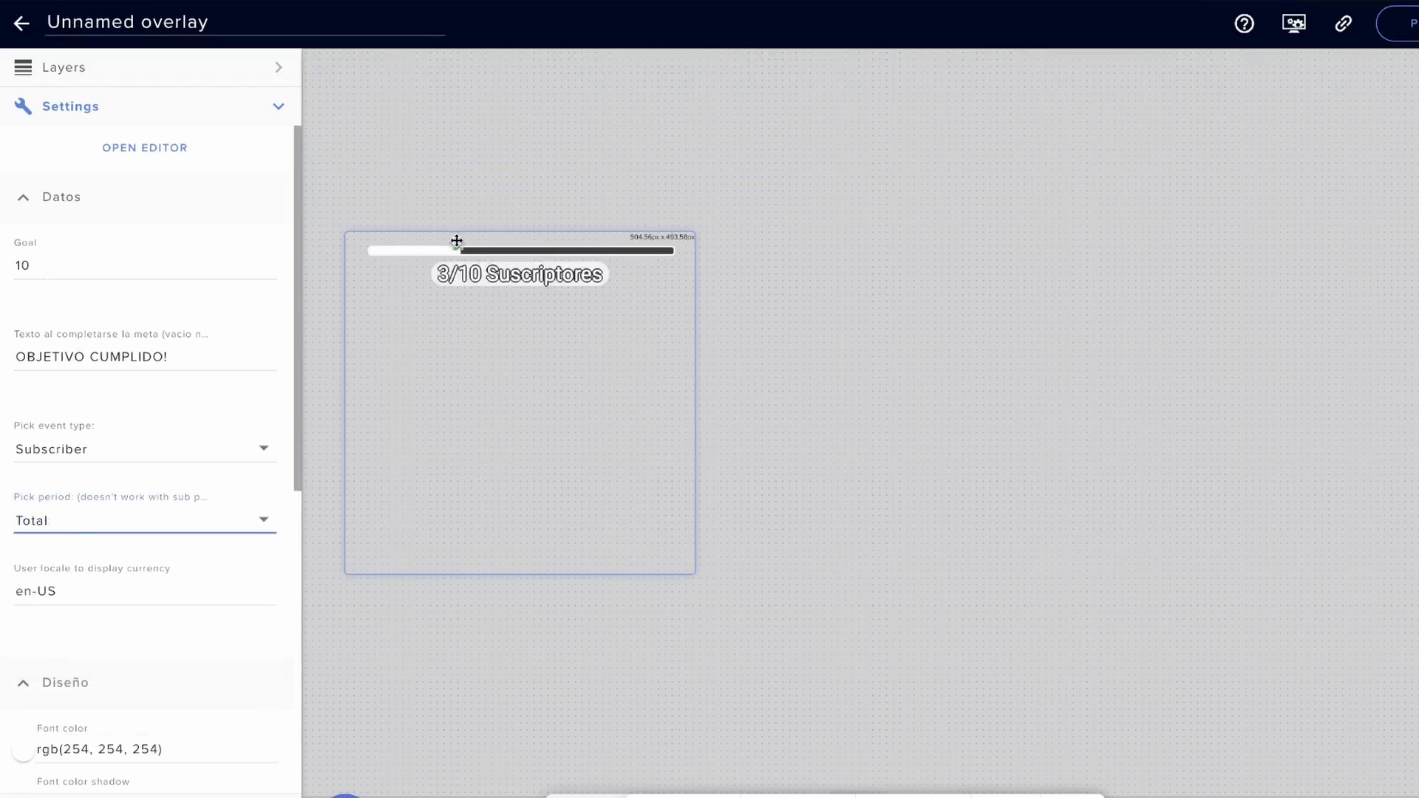
# Set the goal bar's image to emote sub.PNG from the uploaded images
pyautogui.scroll(-7, 222, 475)
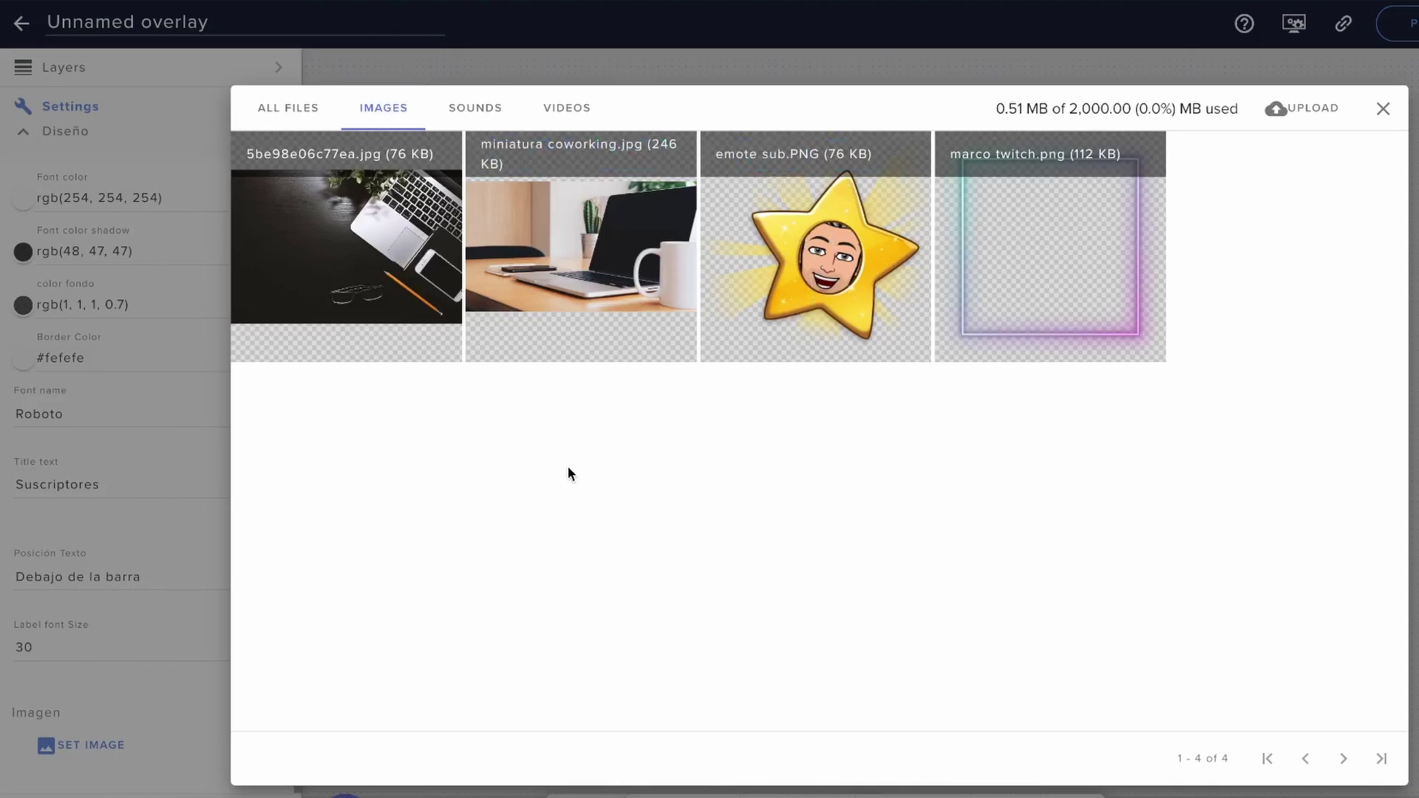
pyautogui.moveTo(799, 257)
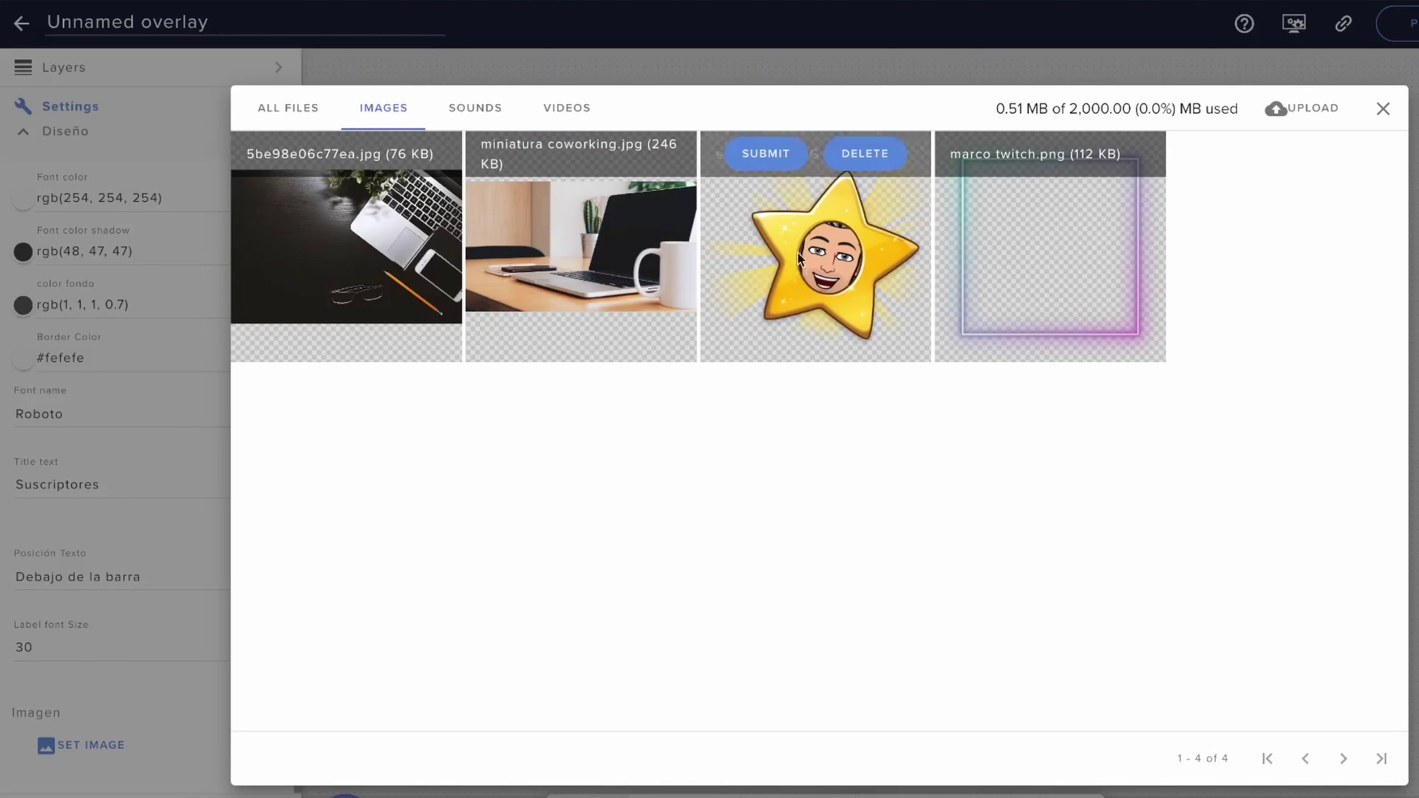
pyautogui.click(778, 157)
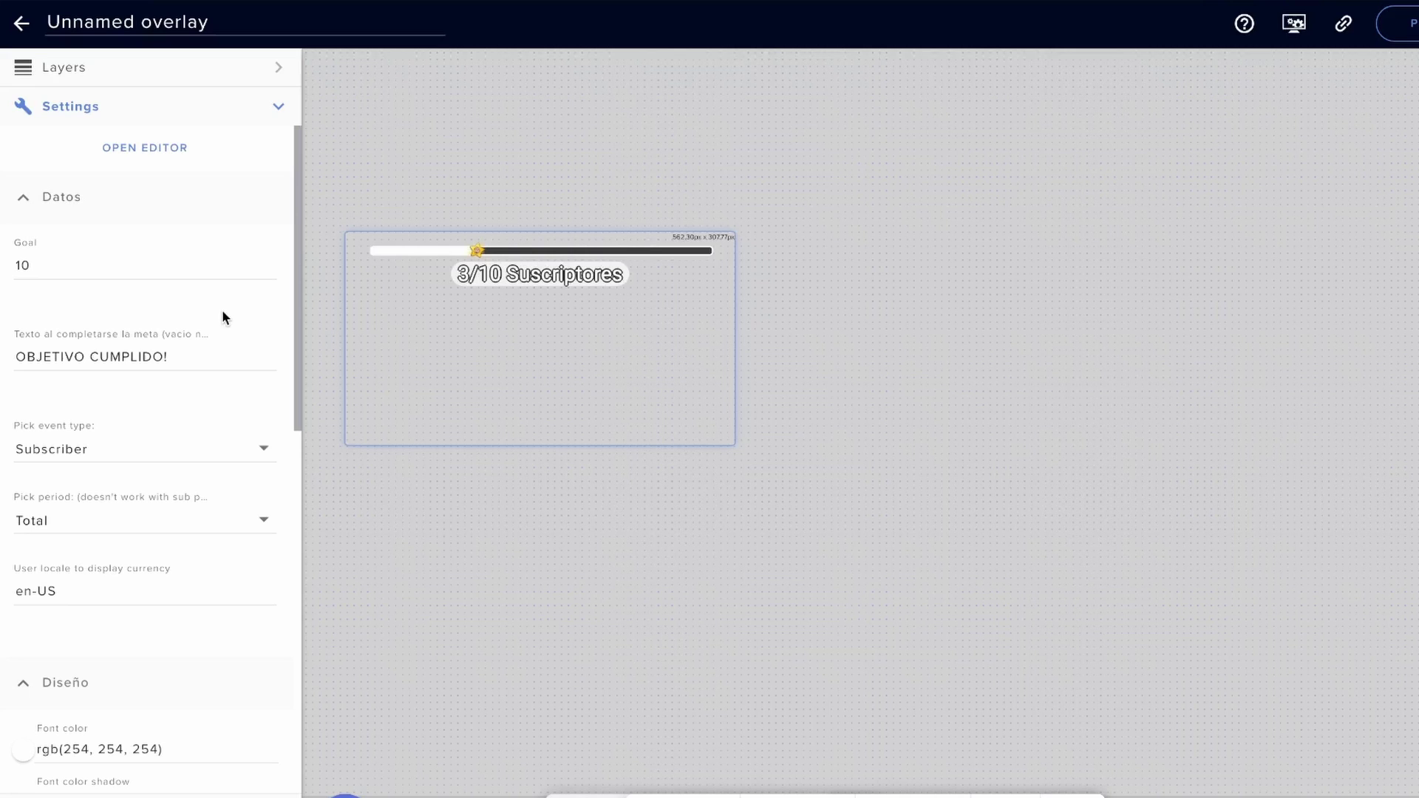
# Try several sizes and positions for the goal bar widget on the canvas and undo the last changes
pyautogui.moveTo(734, 446); pyautogui.dragTo(695, 338)
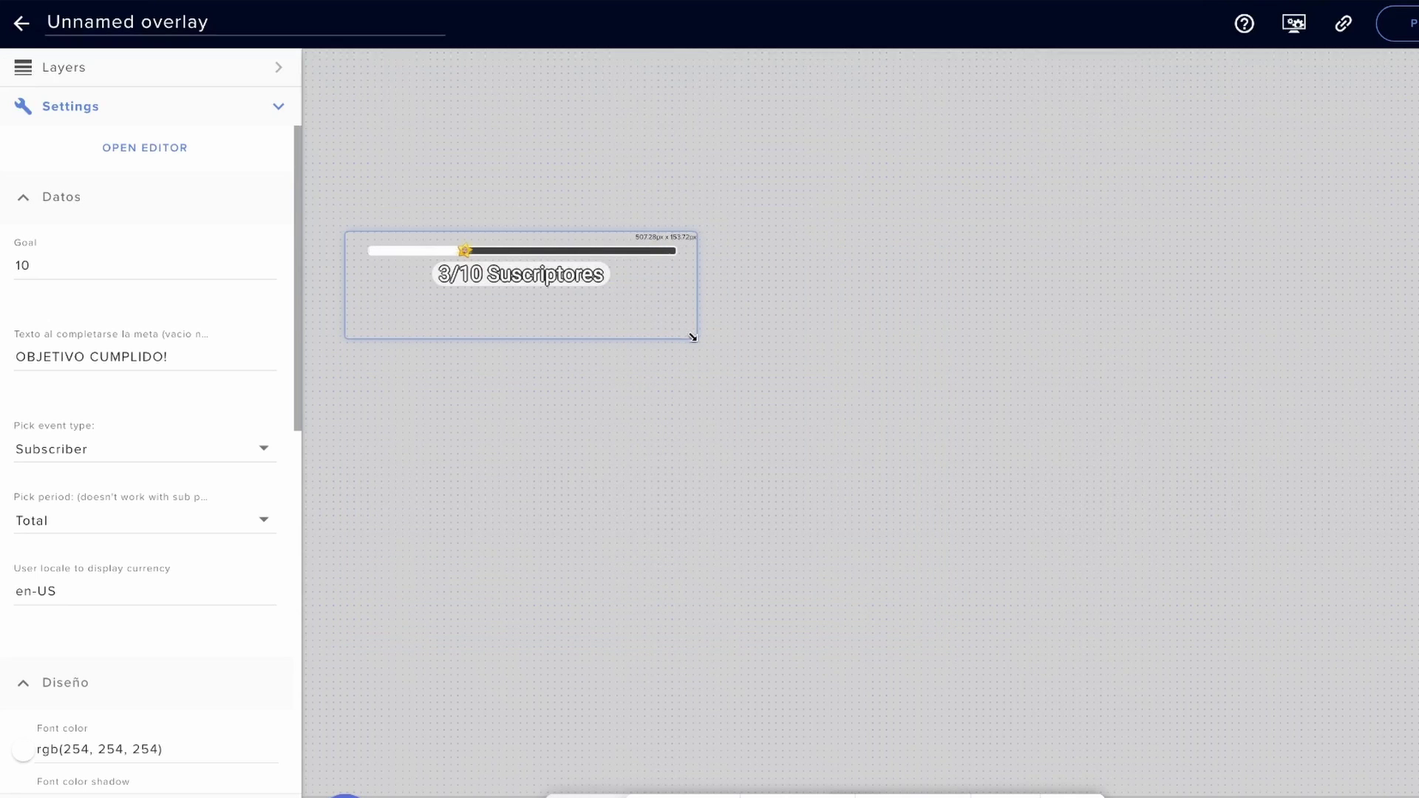
pyautogui.moveTo(696, 338); pyautogui.dragTo(832, 532)
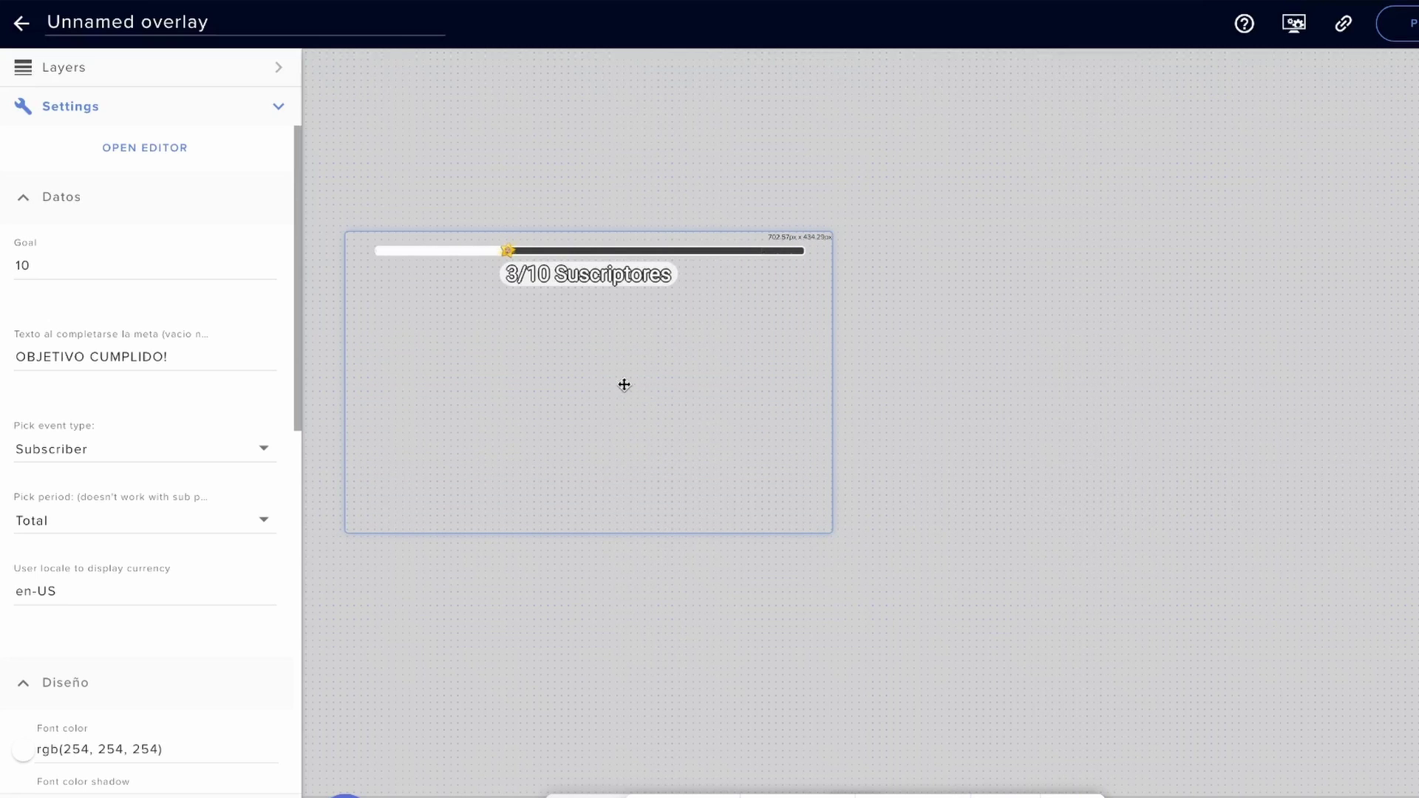
pyautogui.moveTo(624, 386); pyautogui.dragTo(555, 797)
pyautogui.hotkey('ctrl', 'z')
pyautogui.hotkey('ctrl', 'z')
pyautogui.hotkey('ctrl', 'z')
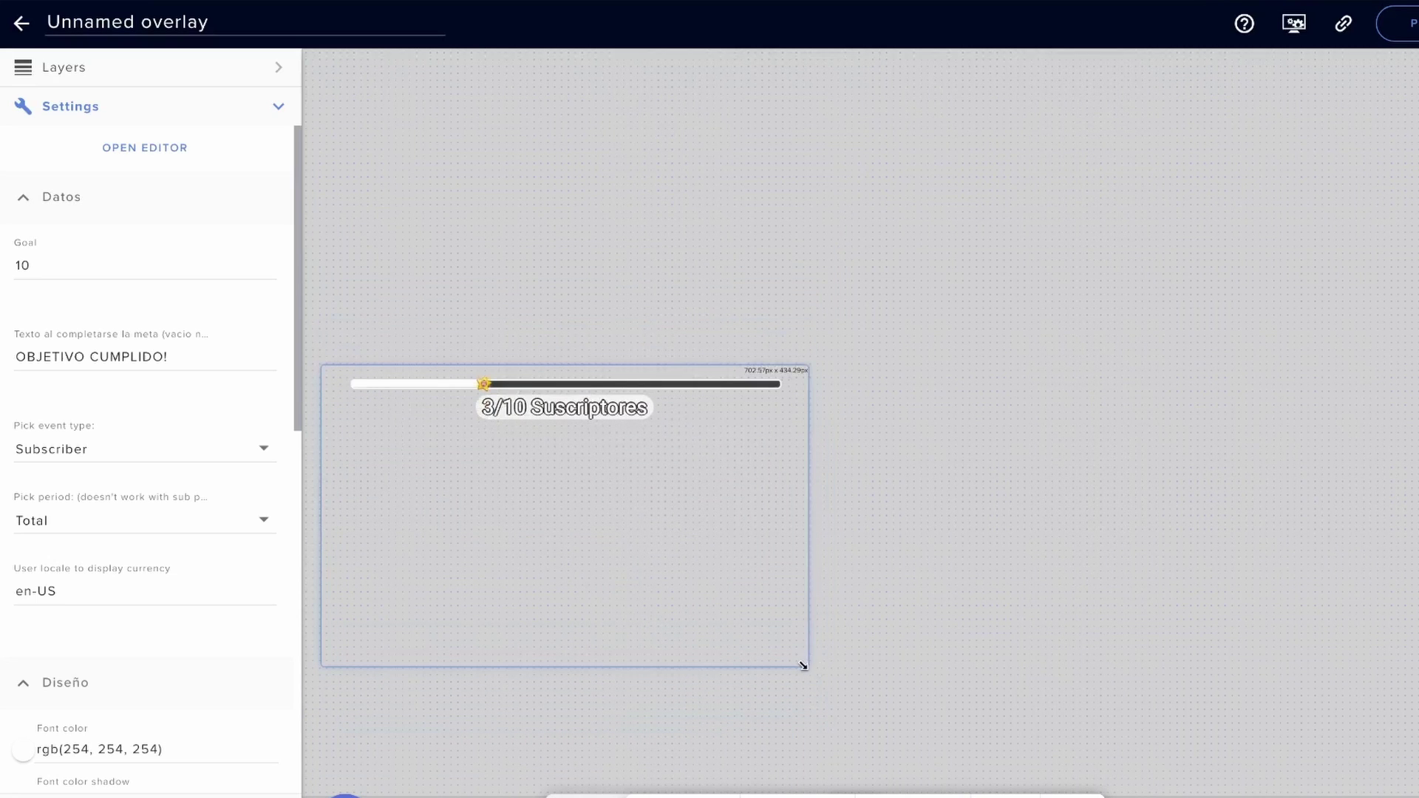
# Resize the goal bar widget to about 631 × 127 px and place it near the canvas's upper-left corner
pyautogui.moveTo(807, 665); pyautogui.dragTo(750, 737)
pyautogui.moveTo(666, 636); pyautogui.dragTo(680, 400)
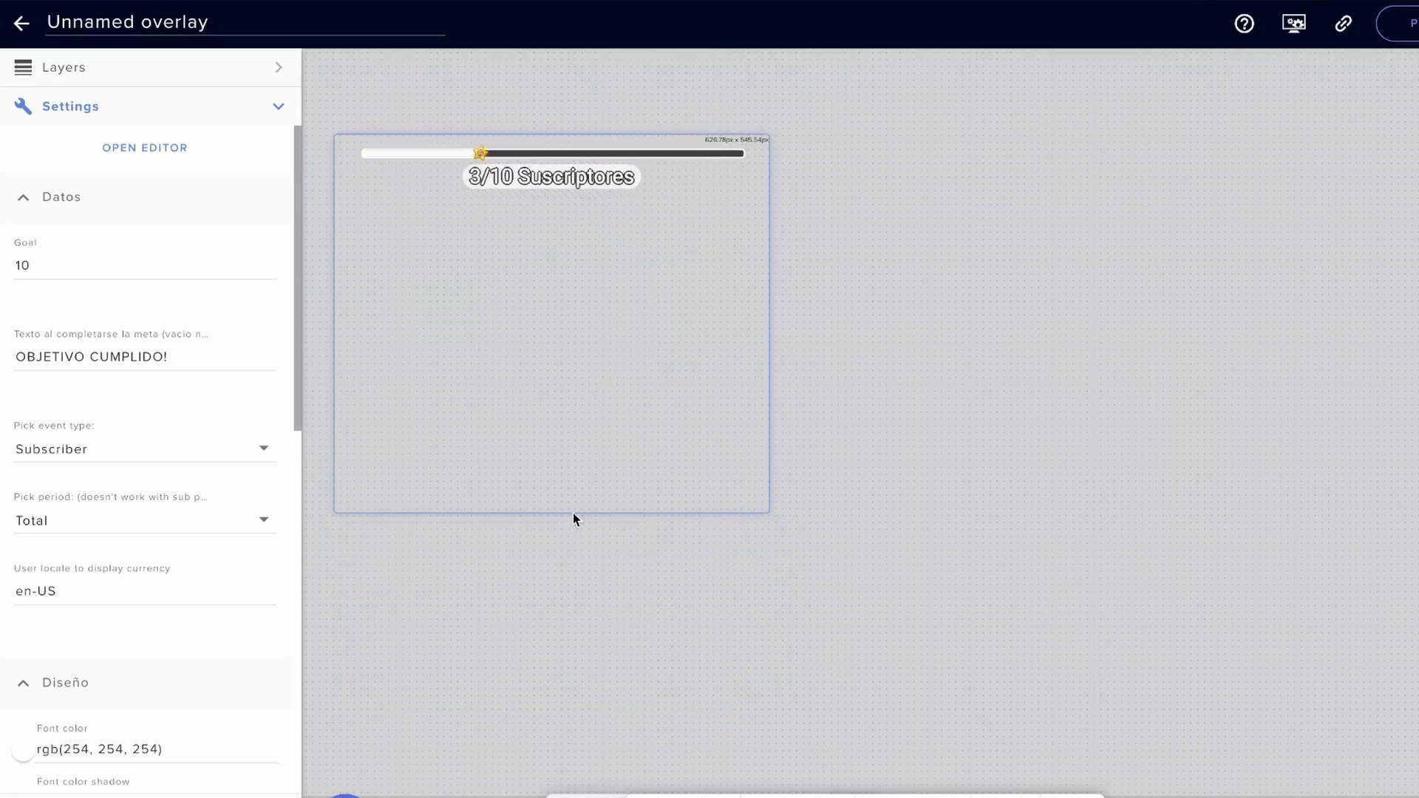
pyautogui.moveTo(573, 513); pyautogui.dragTo(680, 198)
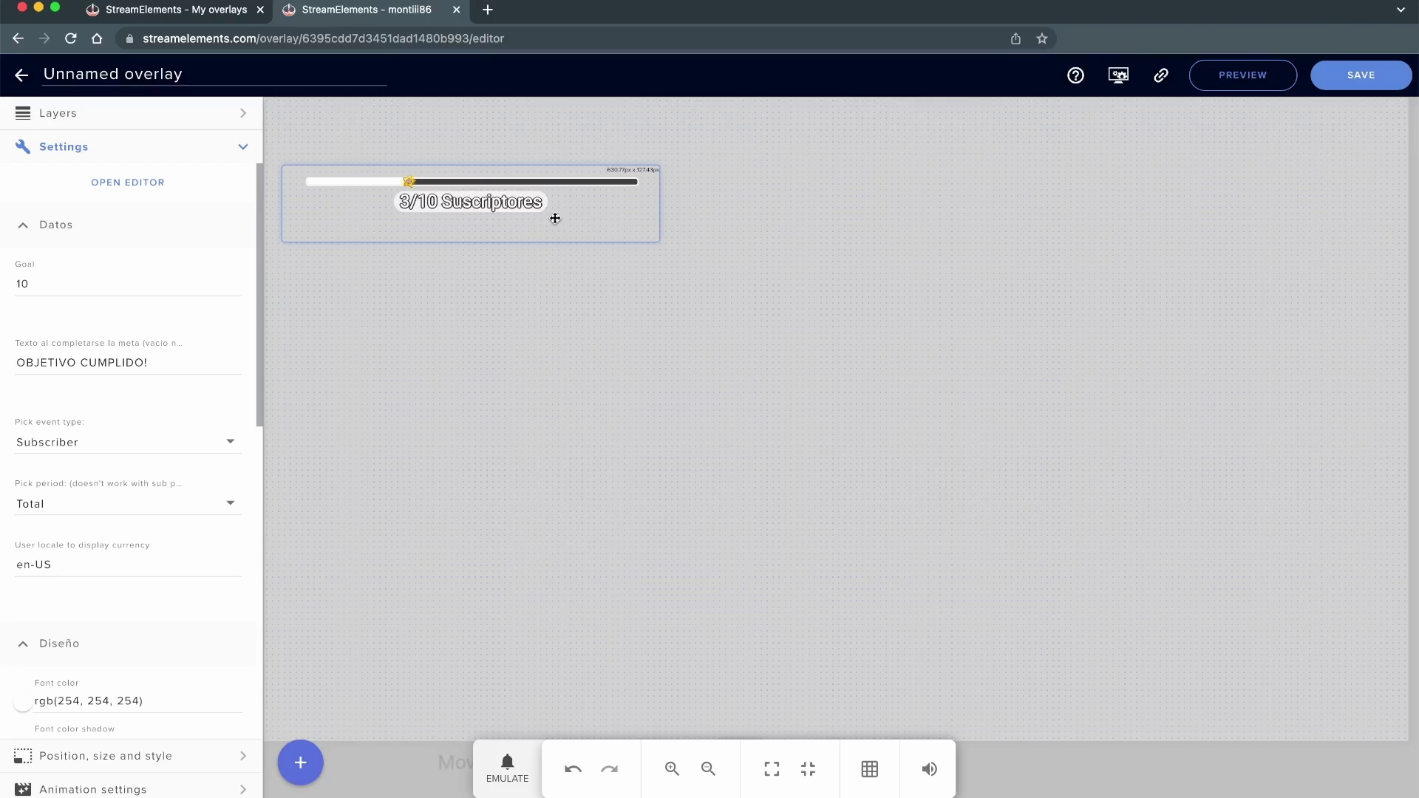
# Save the overlay under the name "OBJETIVO SUBS" and copy its overlay URL
pyautogui.click(1359, 81)
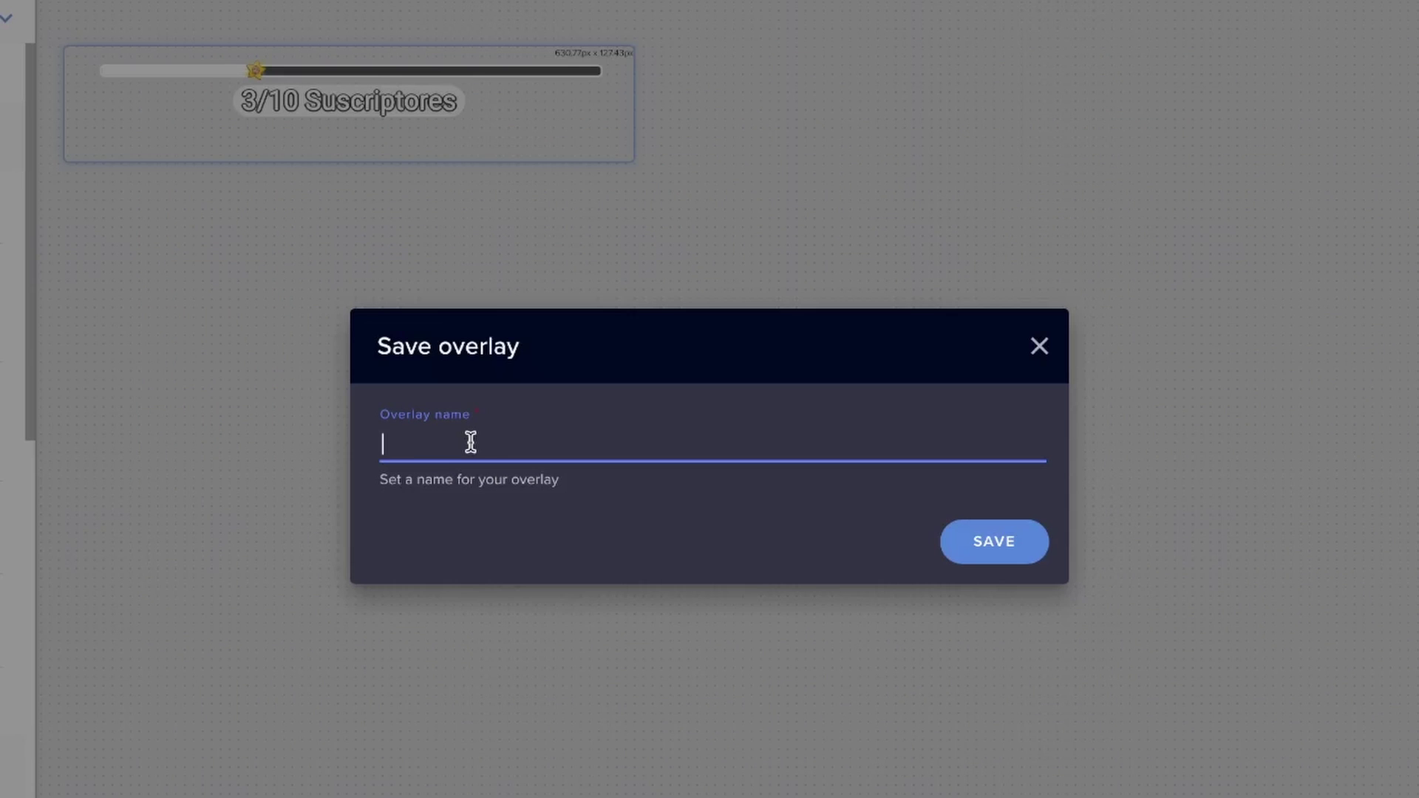
pyautogui.write('OBJETIVO SUBS')
pyautogui.click(1005, 563)
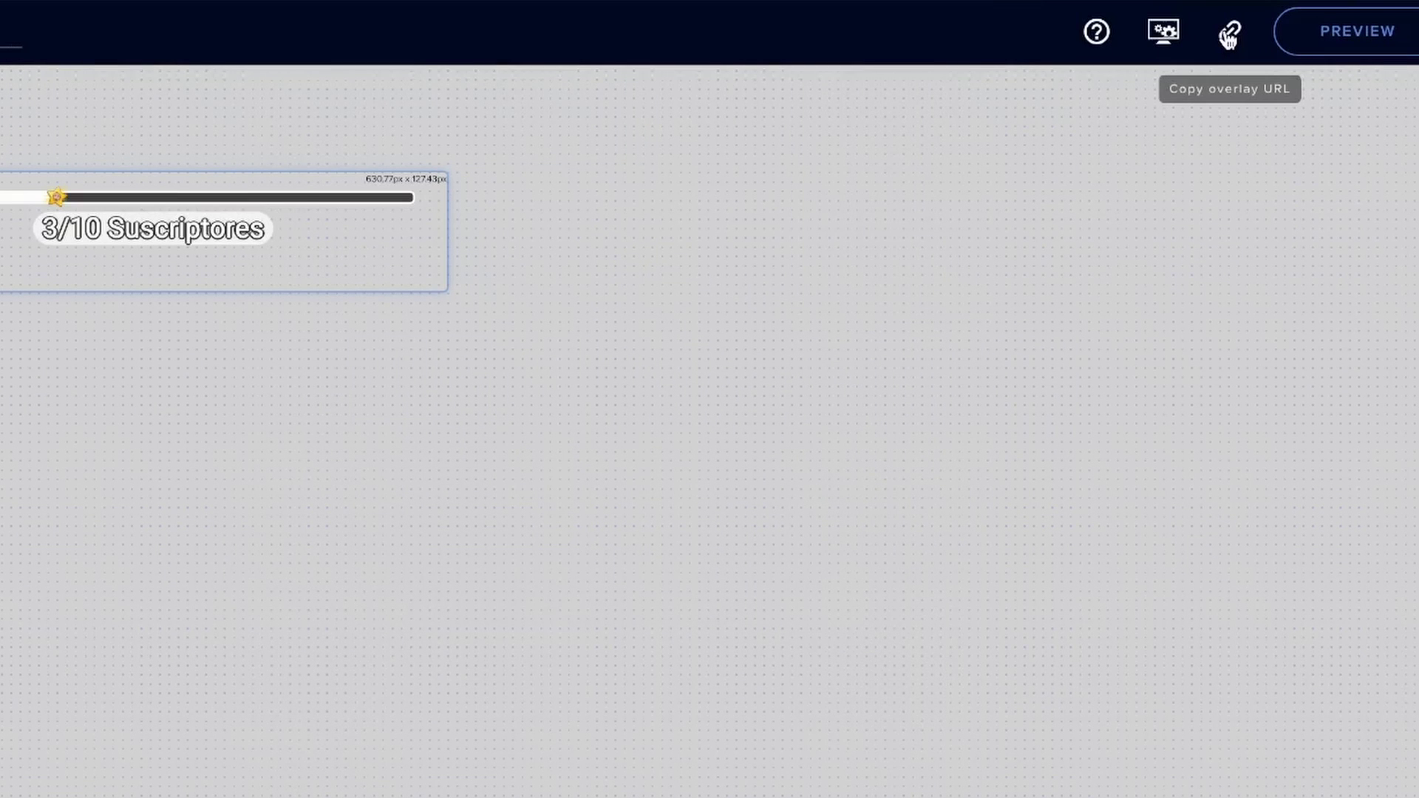
pyautogui.click(1229, 36)
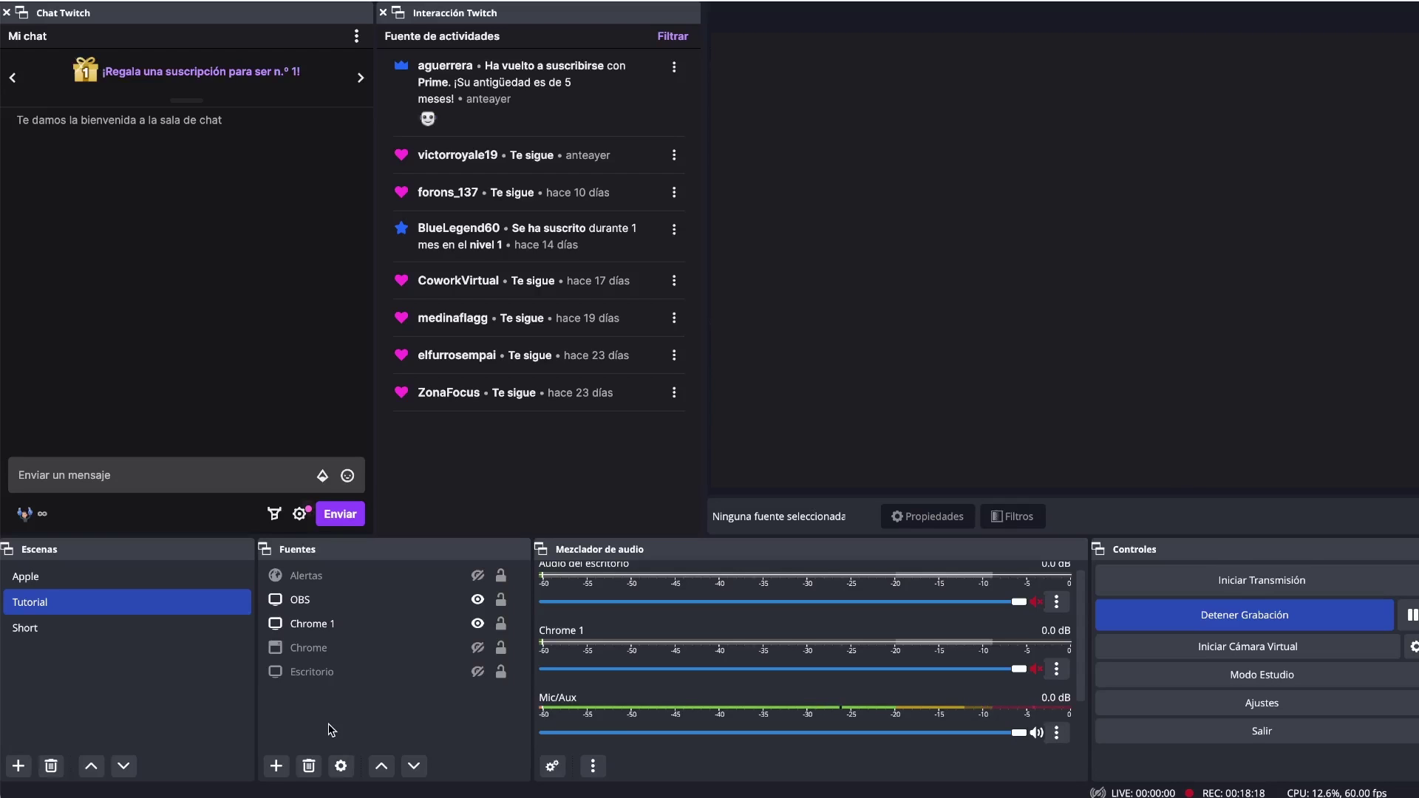
# In OBS Studio, add a new Navegador source named "Barra Subs" to the Tutorial scene
pyautogui.click(276, 766)
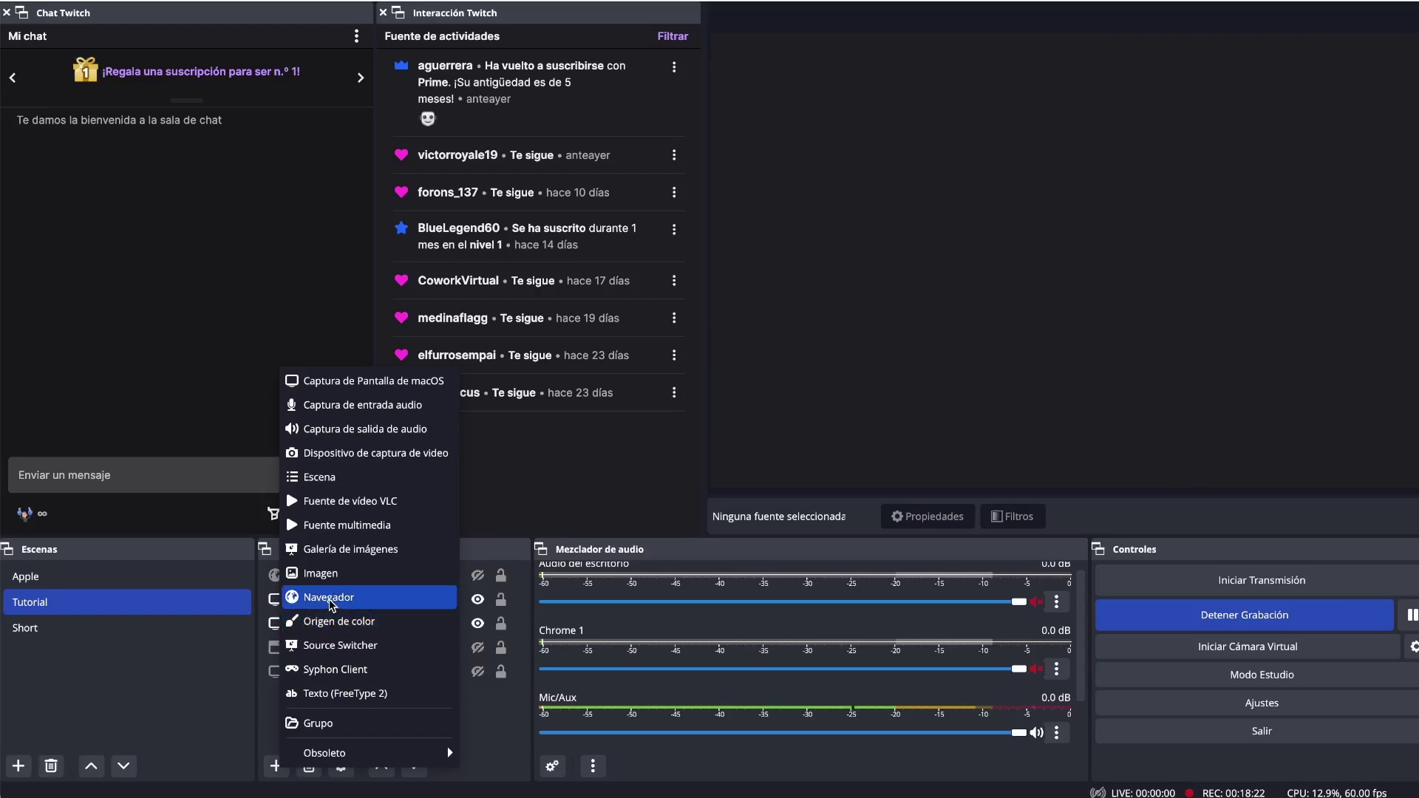
pyautogui.click(328, 598)
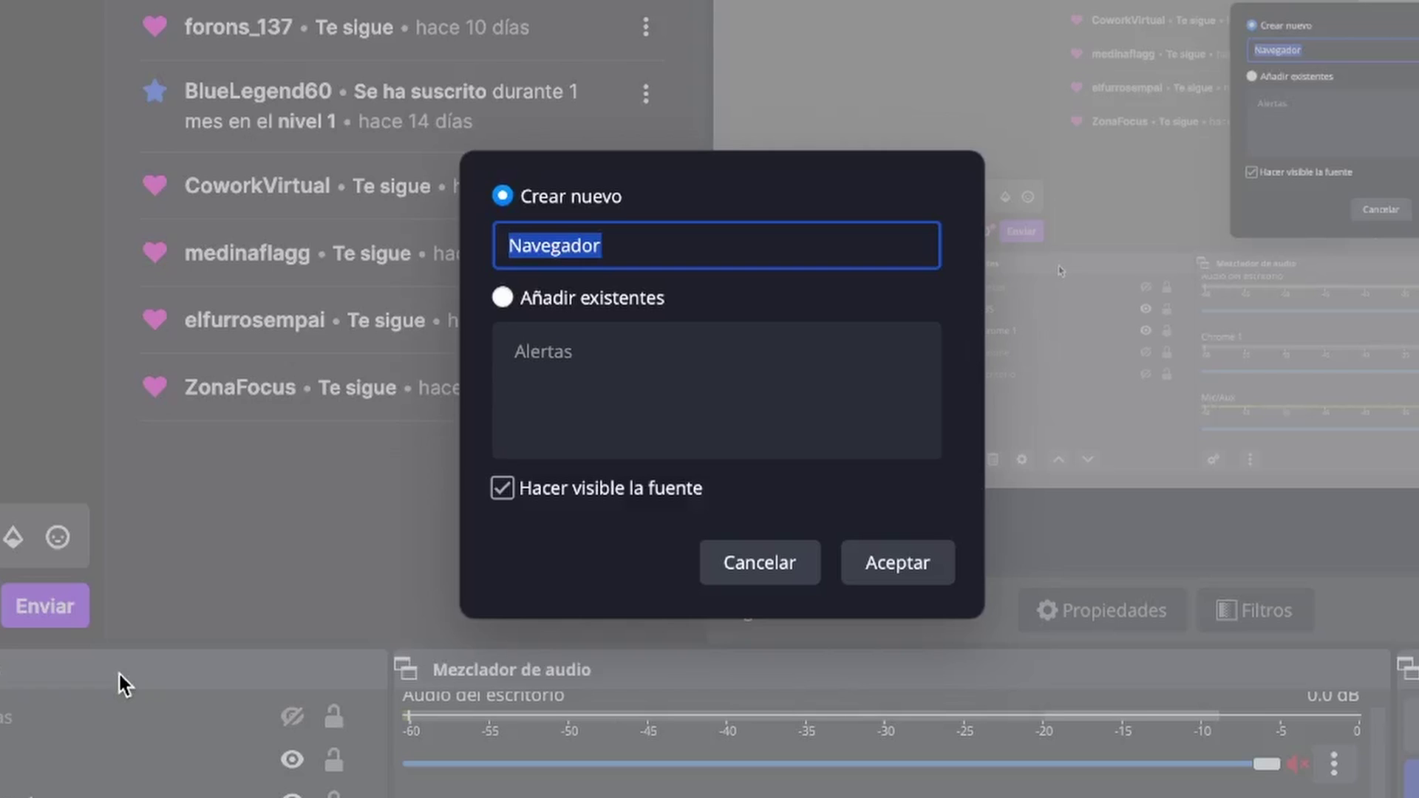
pyautogui.write('Barra Subs')
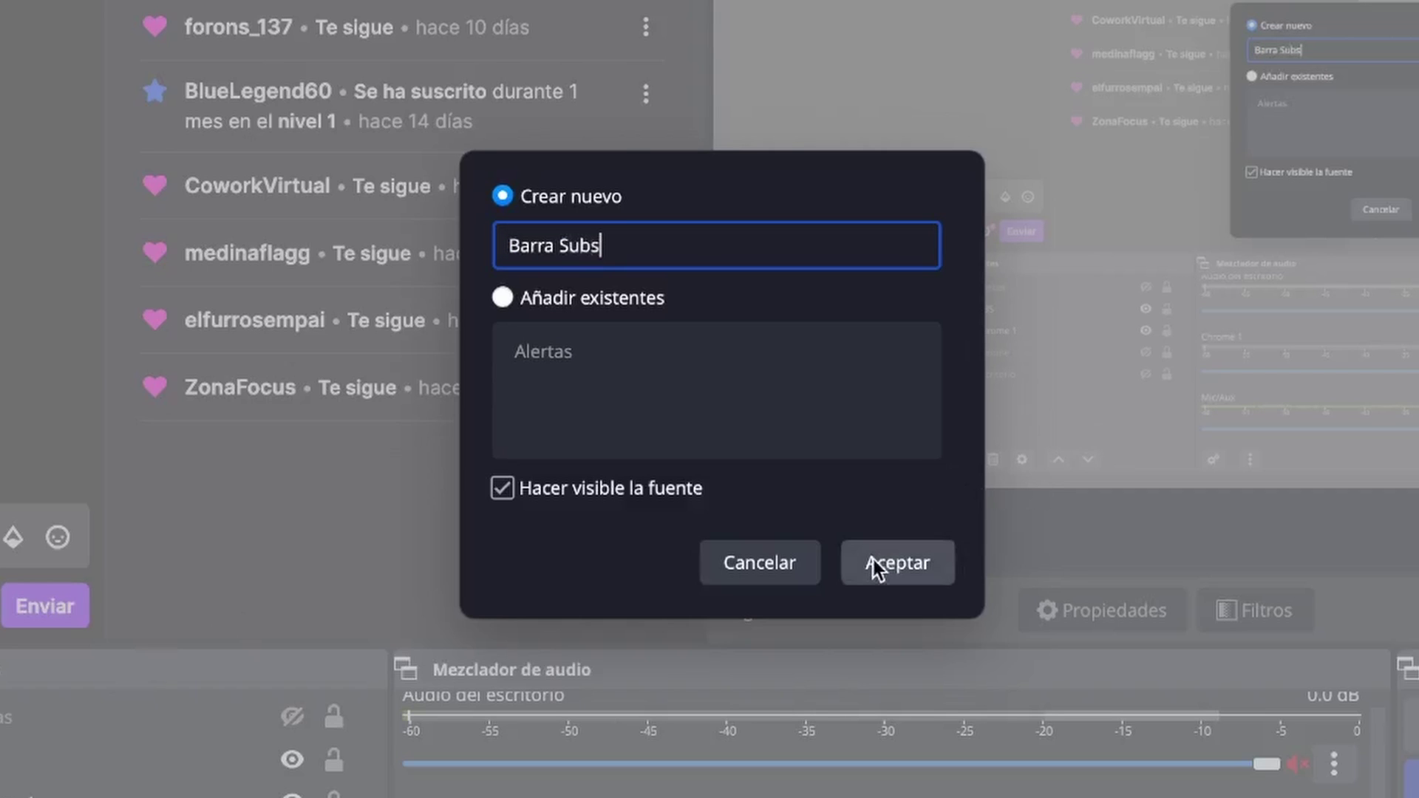
pyautogui.click(874, 561)
# Paste the private overlay URL into the browser source's URL field and set its size to 1920 × 1080
pyautogui.hotkey('ctrl', 'v')
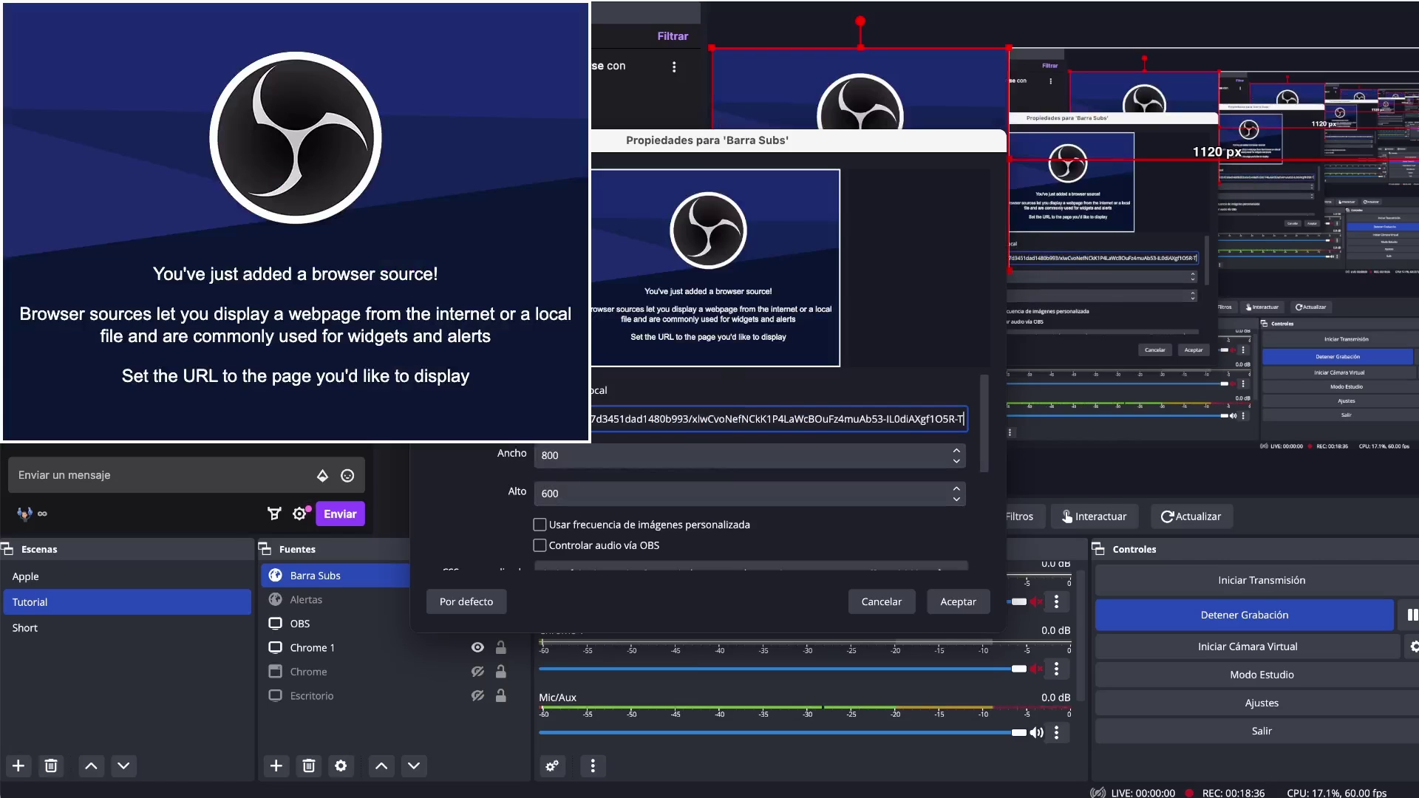
pyautogui.press('Tab')
pyautogui.press('Tab')
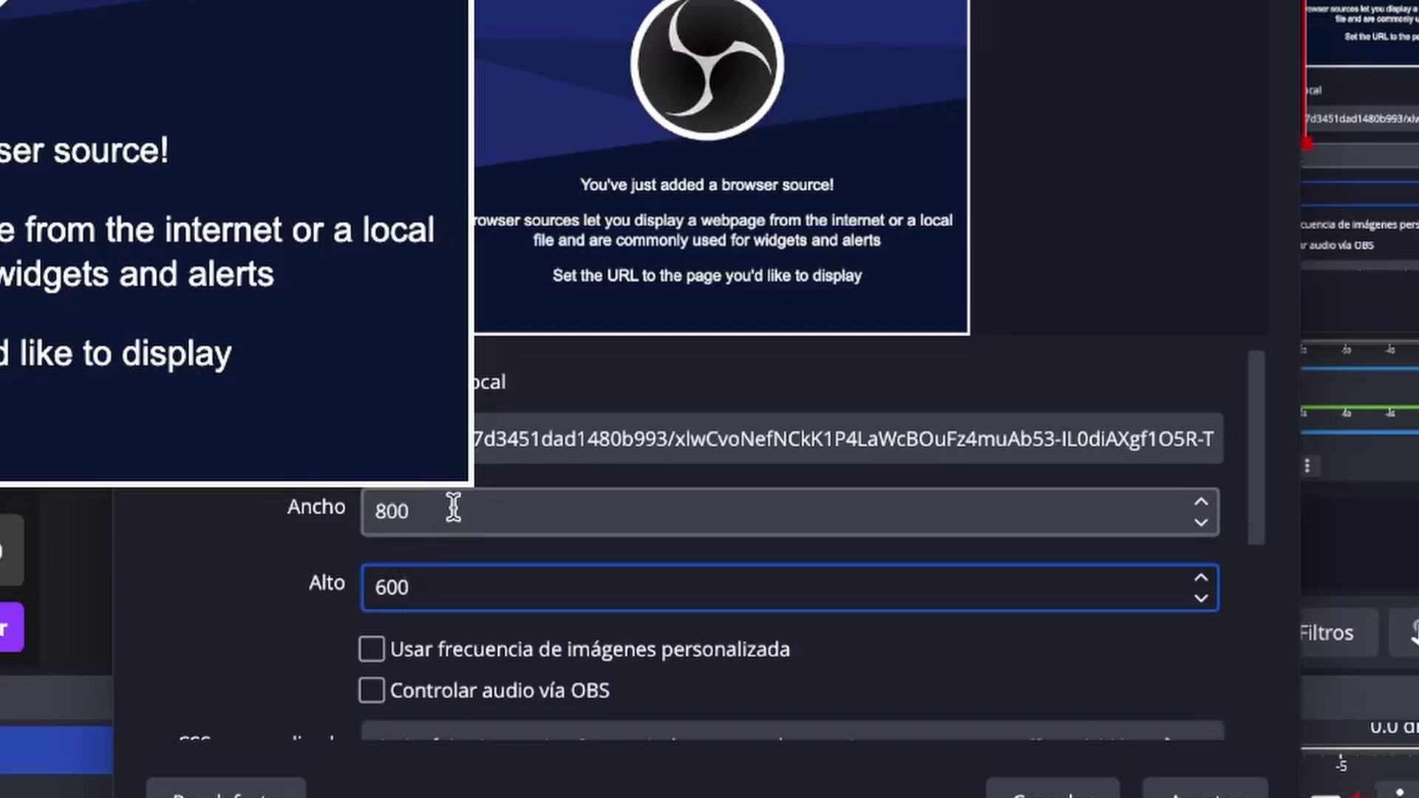
pyautogui.doubleClick(454, 509)
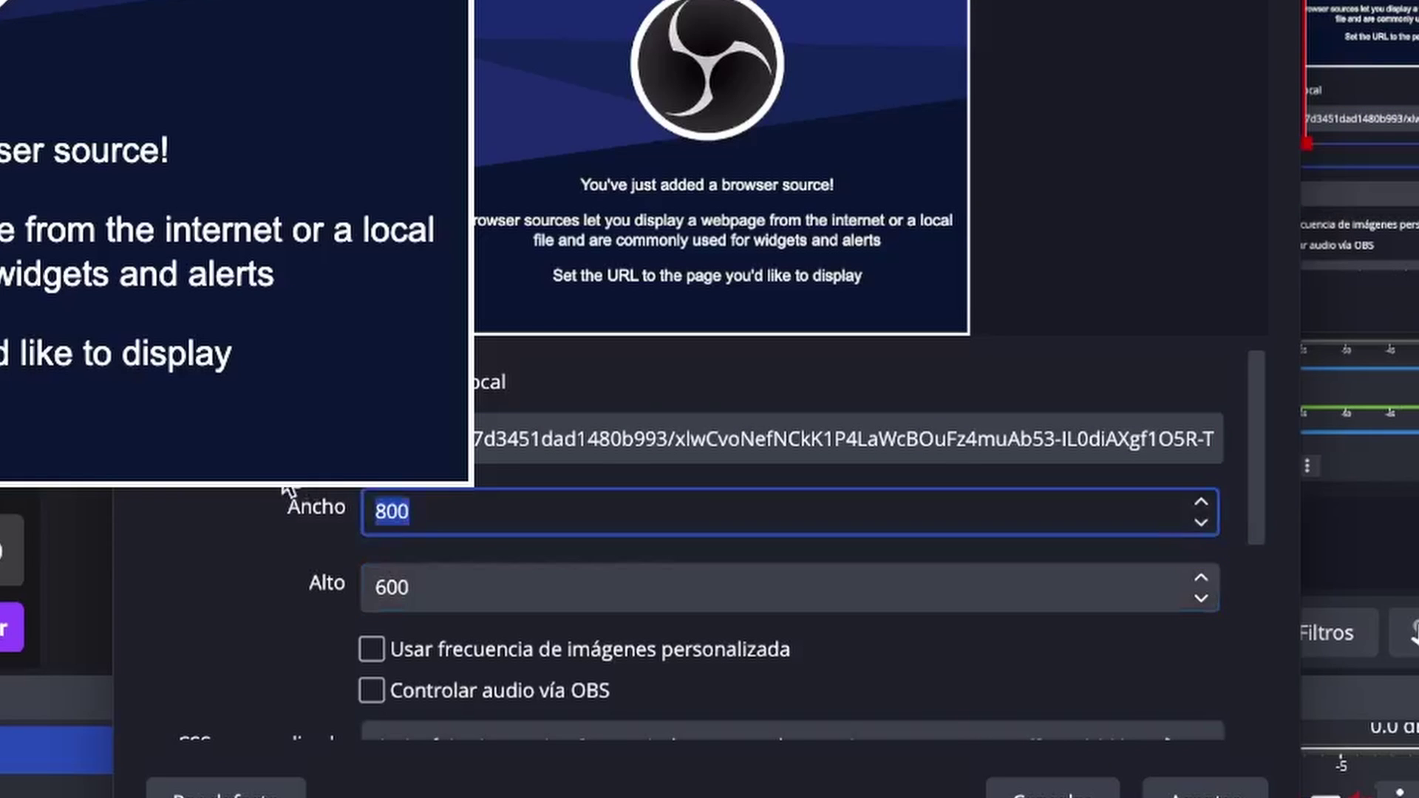
pyautogui.write('1920')
pyautogui.press('Tab')
pyautogui.write('1080')
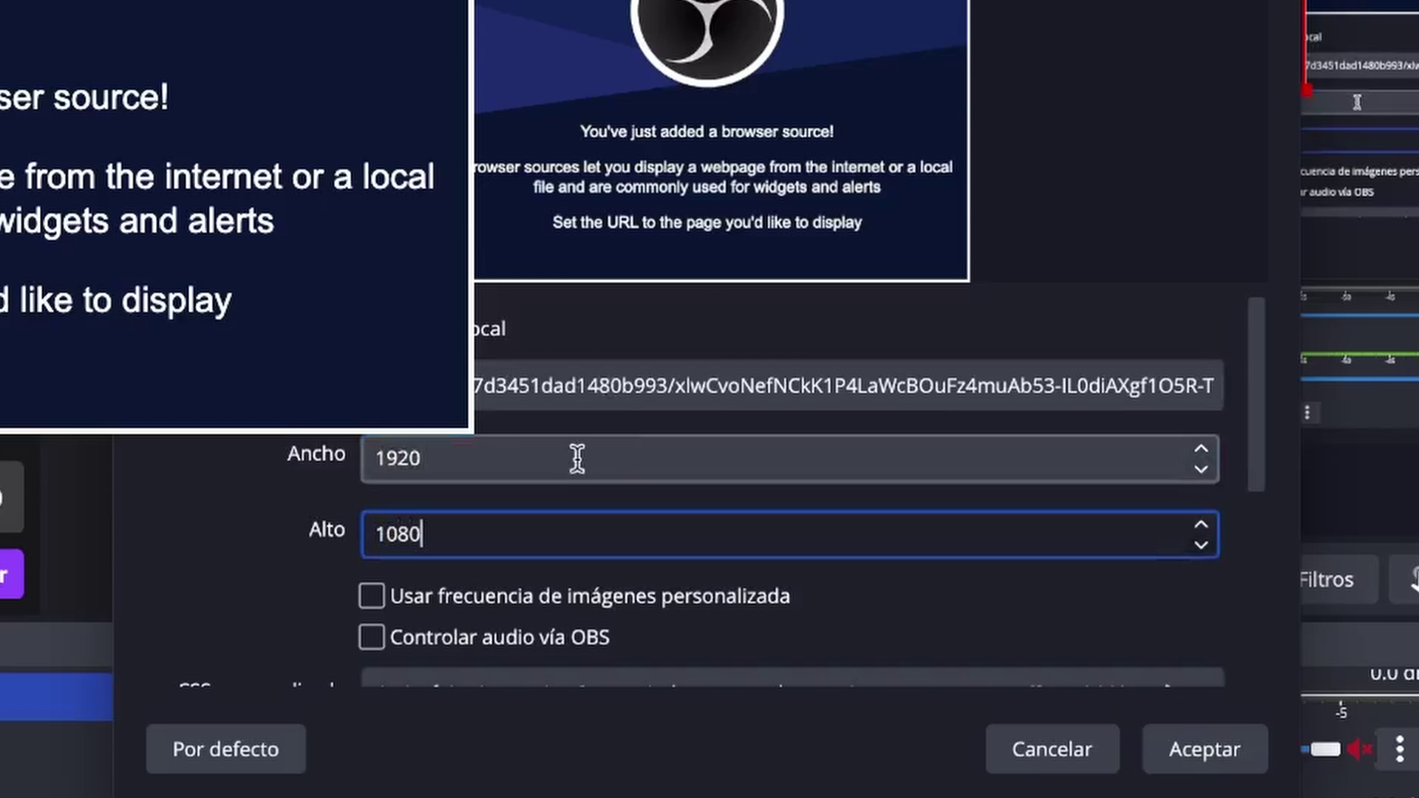
pyautogui.click(1227, 762)
# Scale the Barra Subs source and position its goal bar over the lower-left part of the scene preview
pyautogui.moveTo(792, 297); pyautogui.dragTo(827, 284)
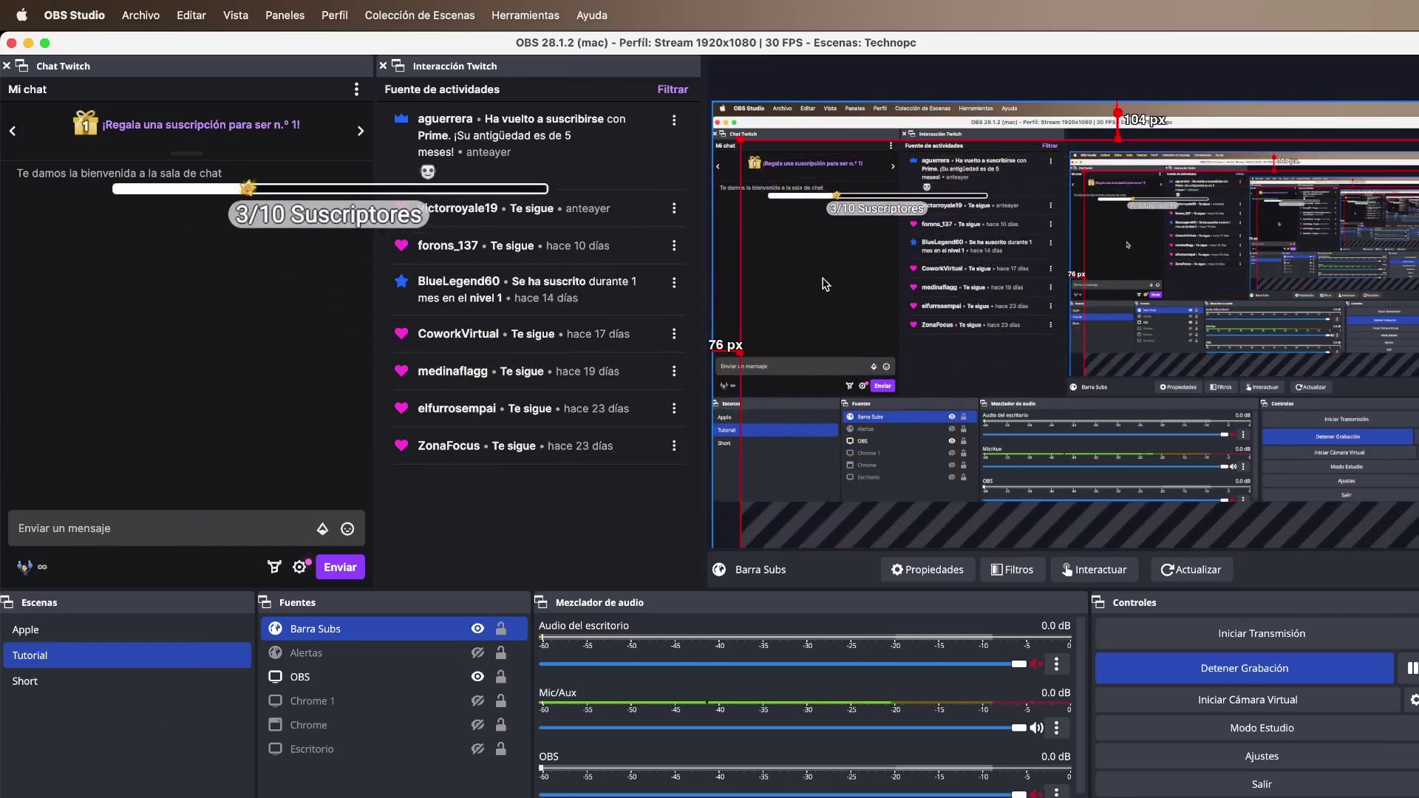
pyautogui.moveTo(738, 138); pyautogui.dragTo(1145, 474)
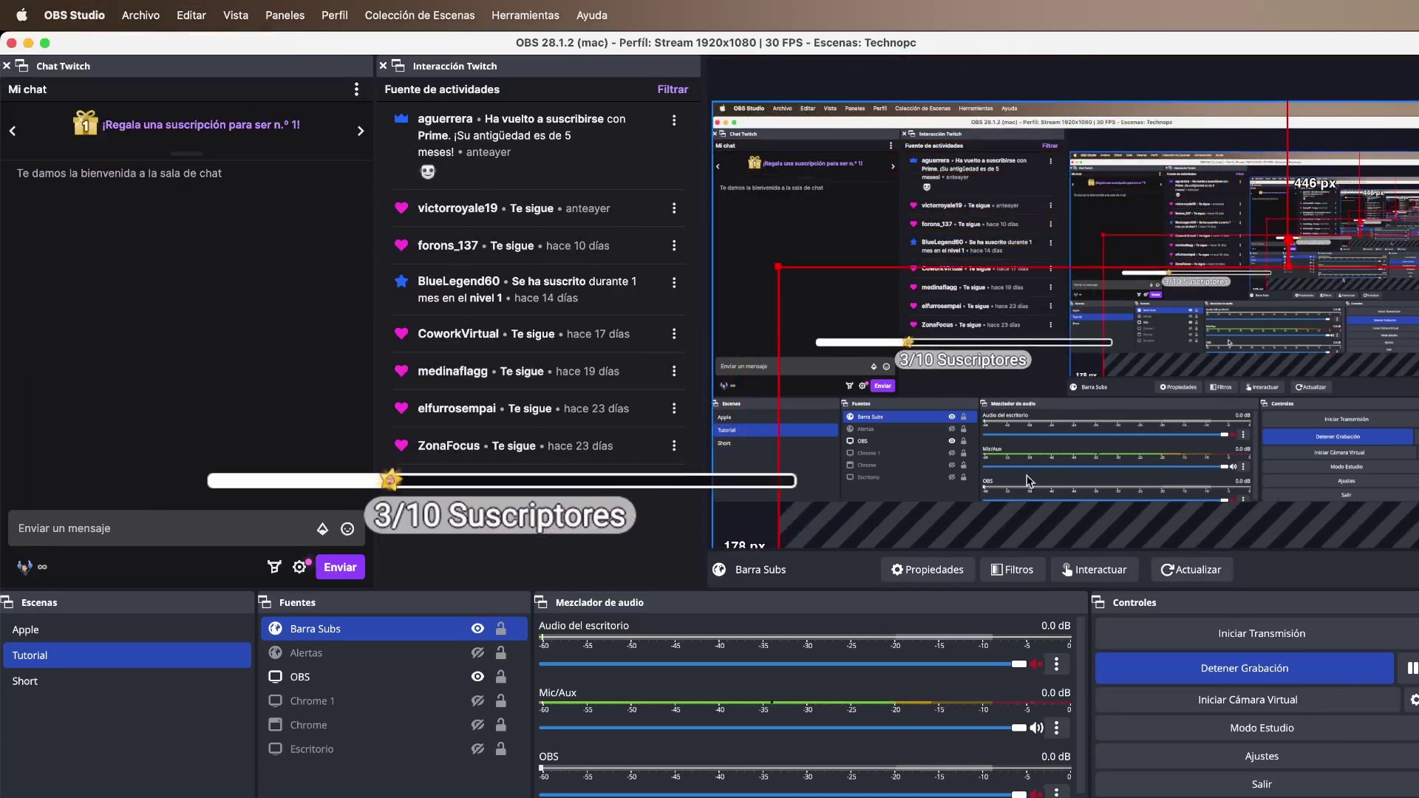
pyautogui.moveTo(777, 262); pyautogui.dragTo(947, 452)
pyautogui.moveTo(749, 226); pyautogui.dragTo(848, 184)
pyautogui.moveTo(1028, 237); pyautogui.dragTo(898, 334)
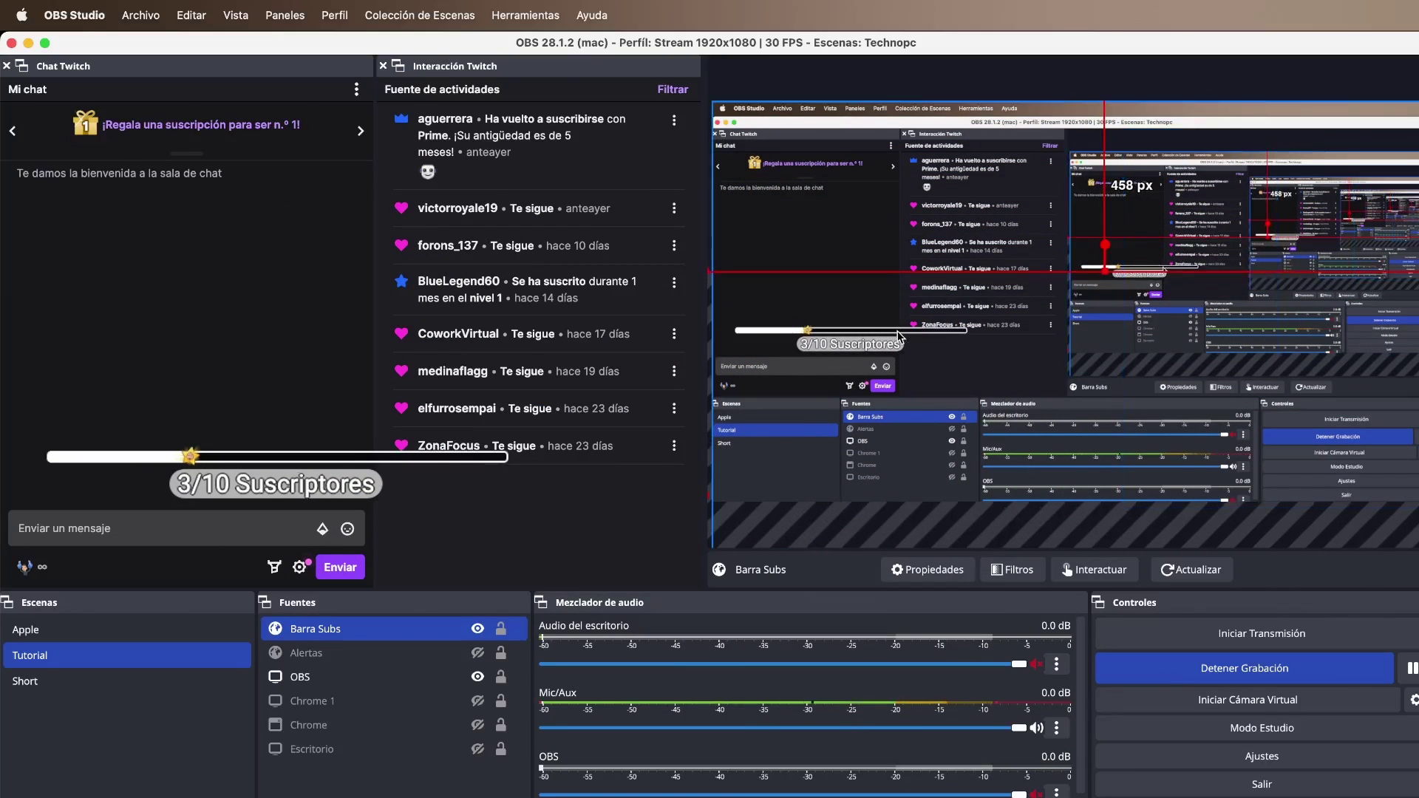